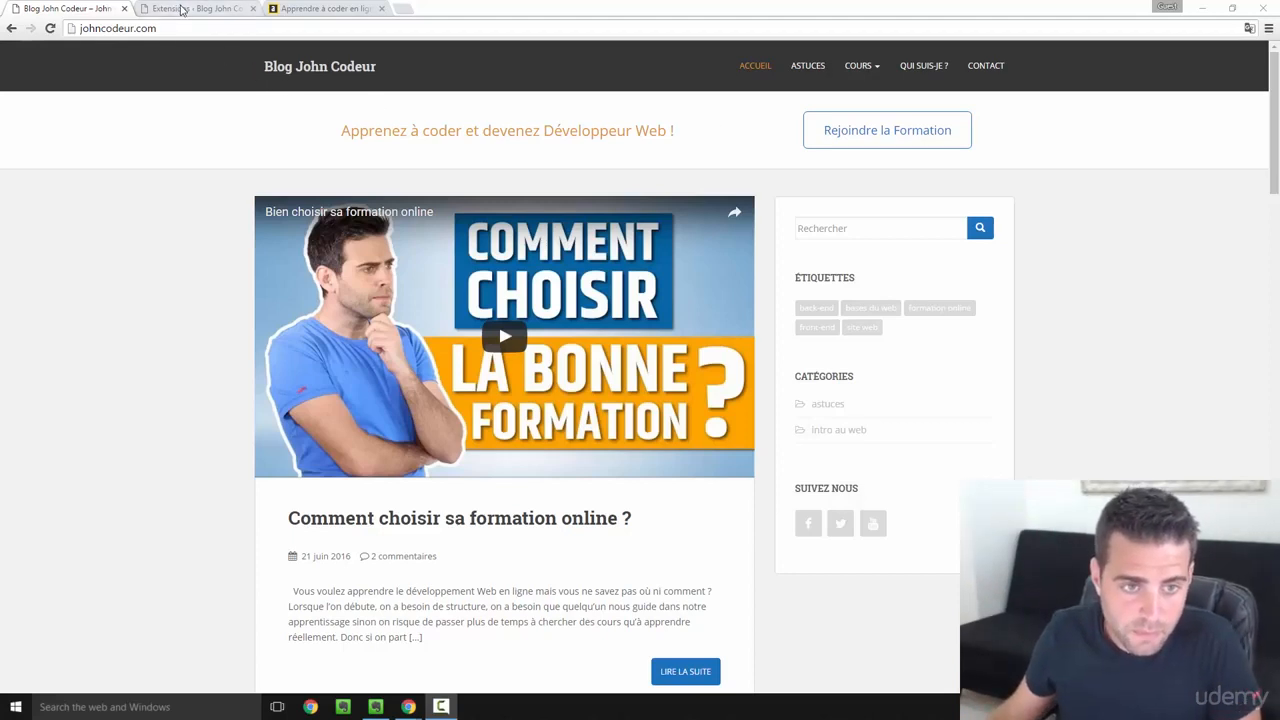
# Step: Install the Yoast SEO extension from the Populaires list of WordPress plugins and activate it on the blog
pyautogui.click(182, 10)
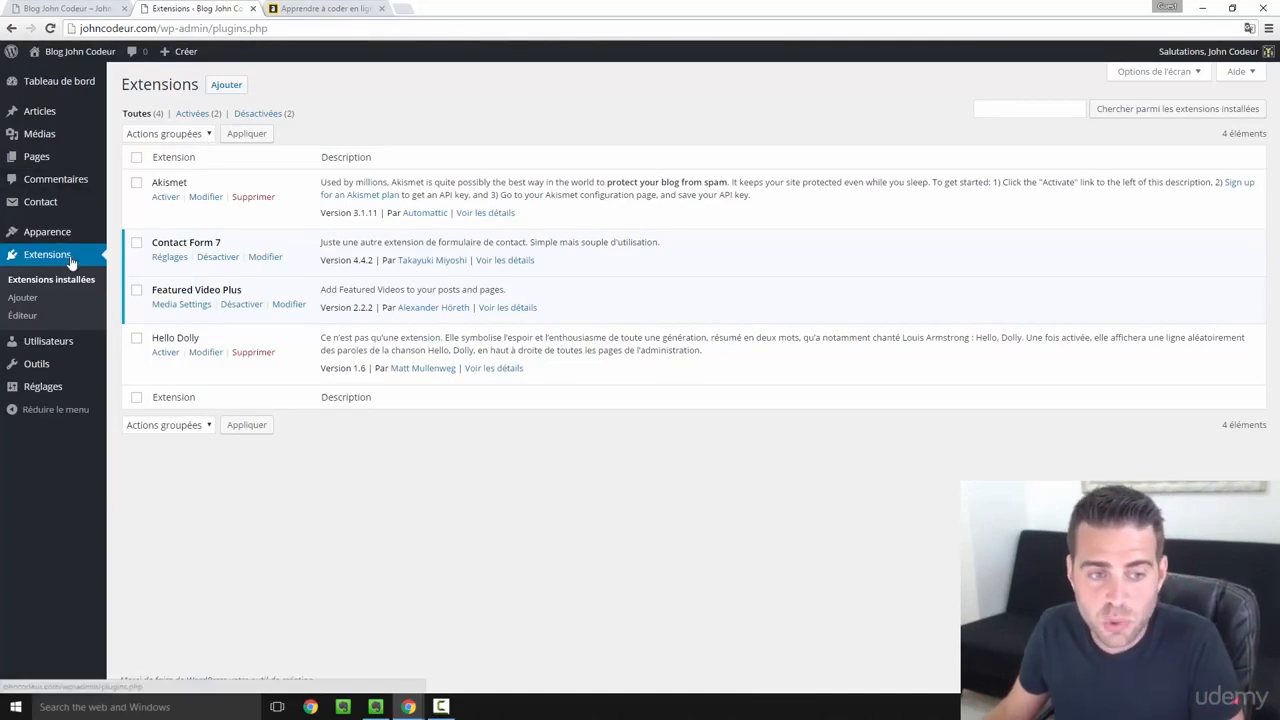
pyautogui.click(226, 86)
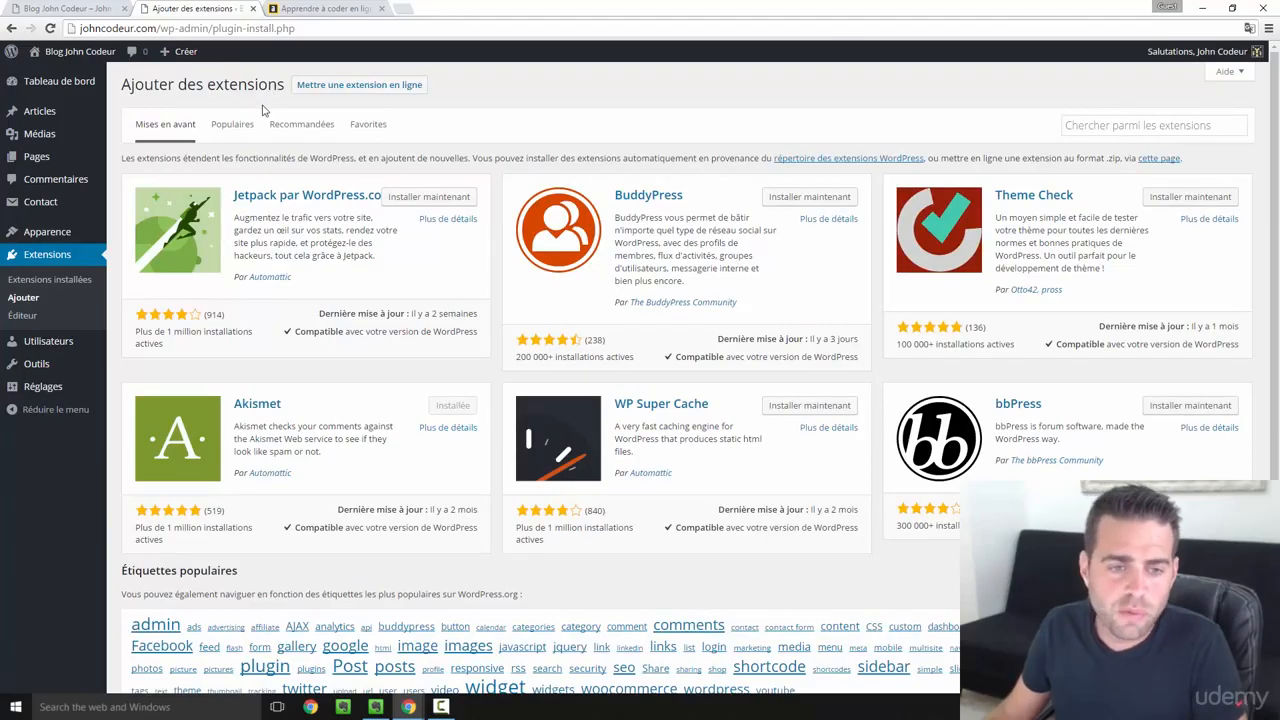
pyautogui.click(232, 127)
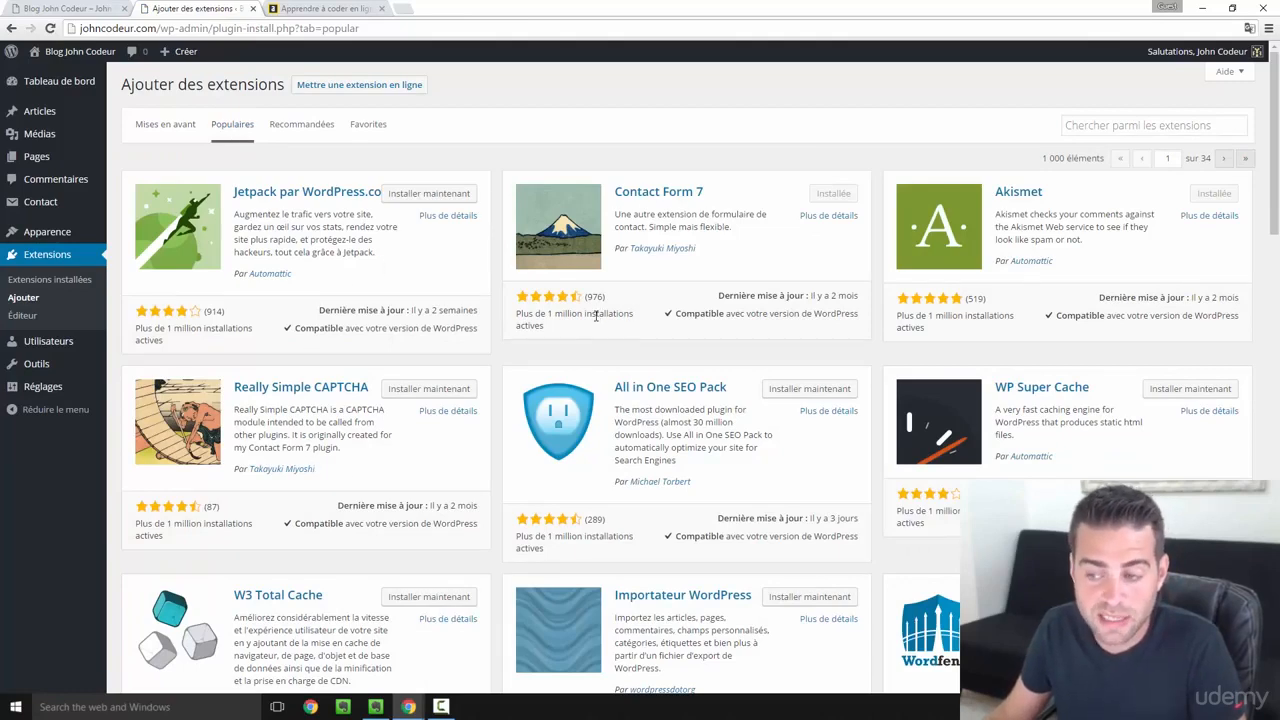
pyautogui.scroll(-4, 449, 340)
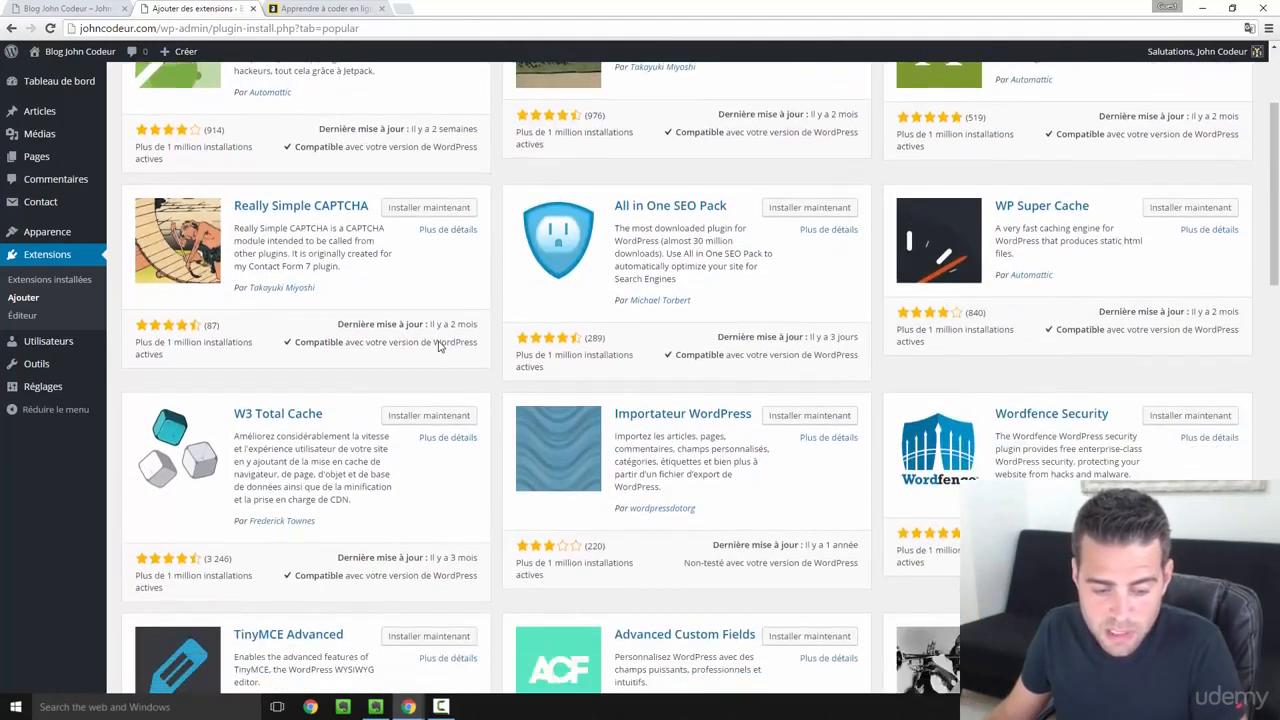
pyautogui.scroll(-4, 438, 340)
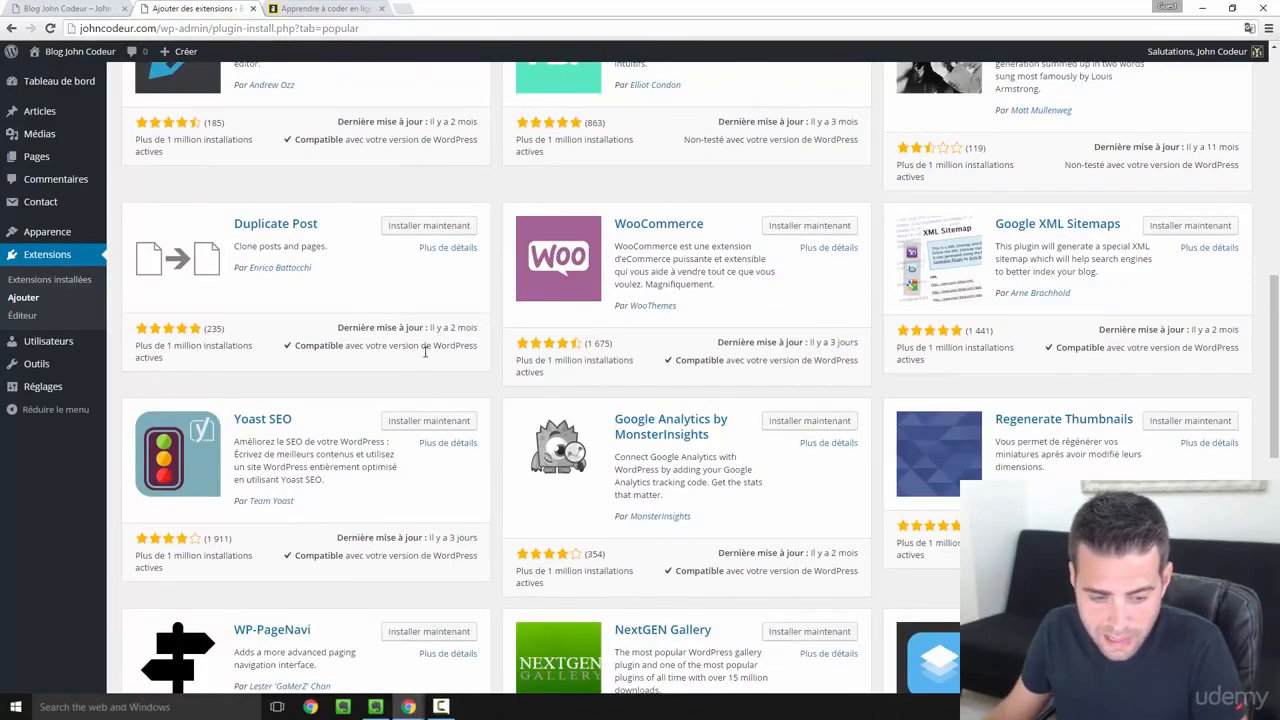
pyautogui.scroll(-1, 292, 508)
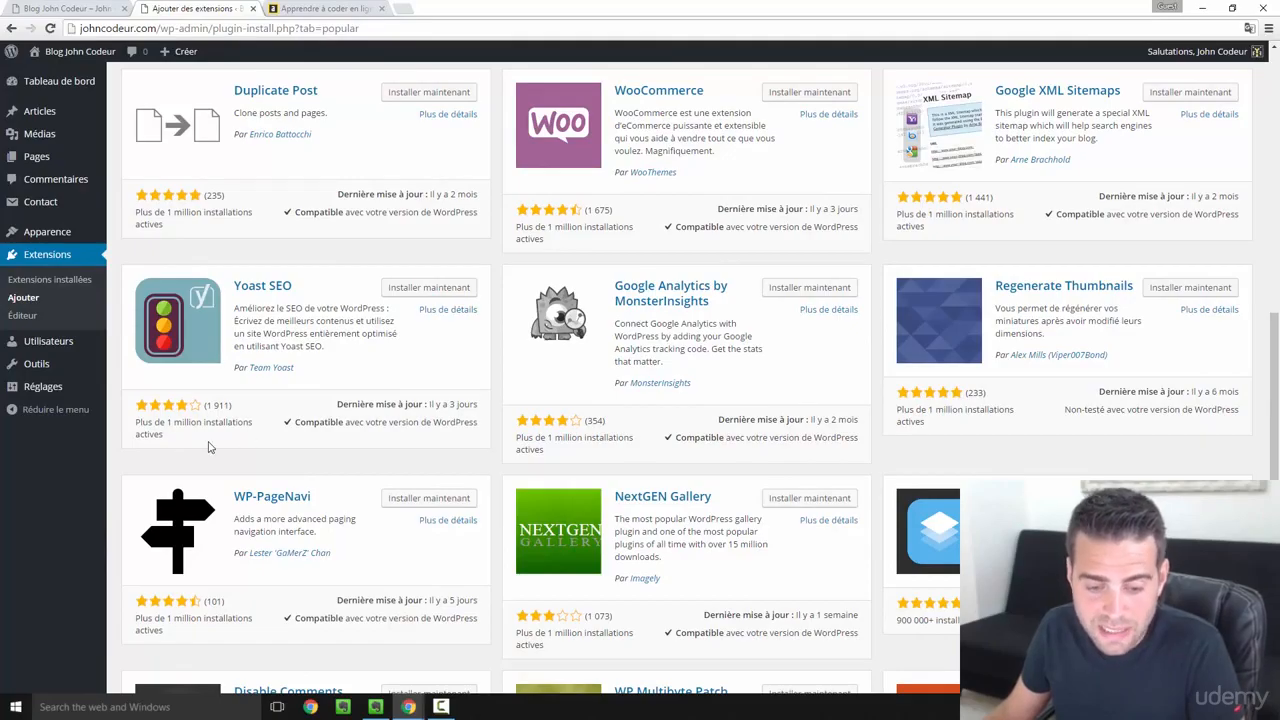
pyautogui.click(446, 292)
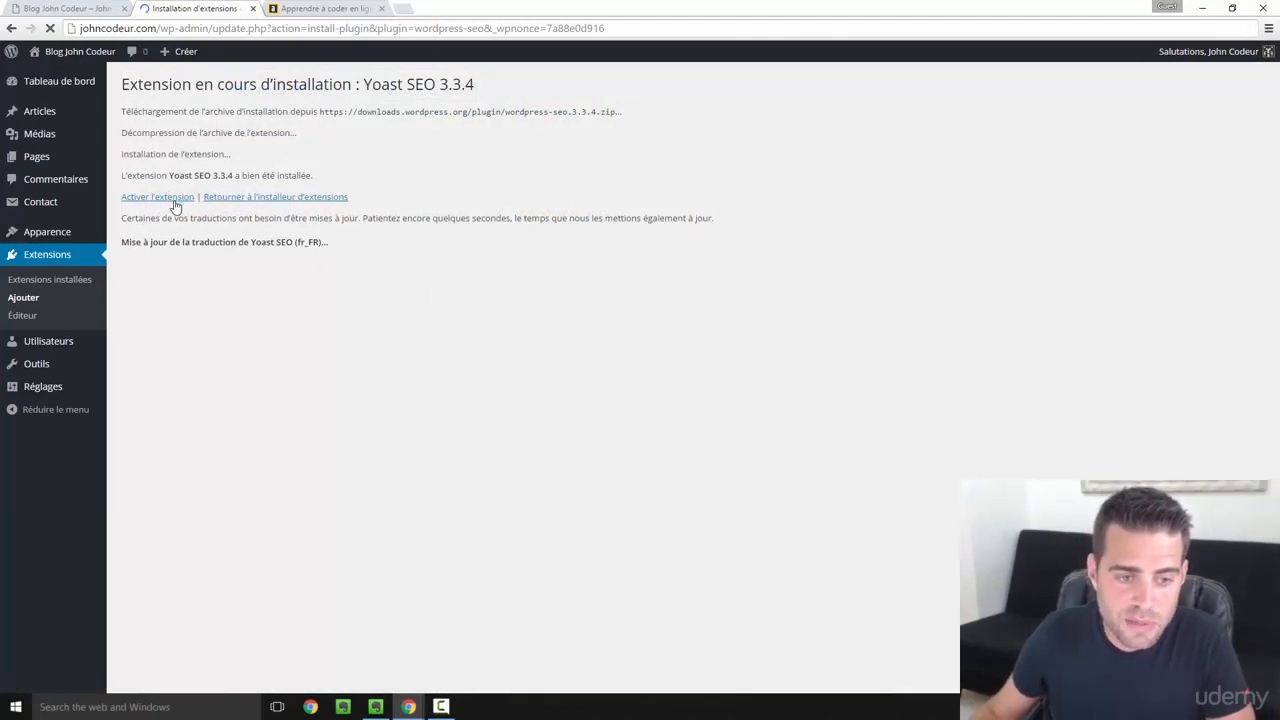
pyautogui.click(160, 197)
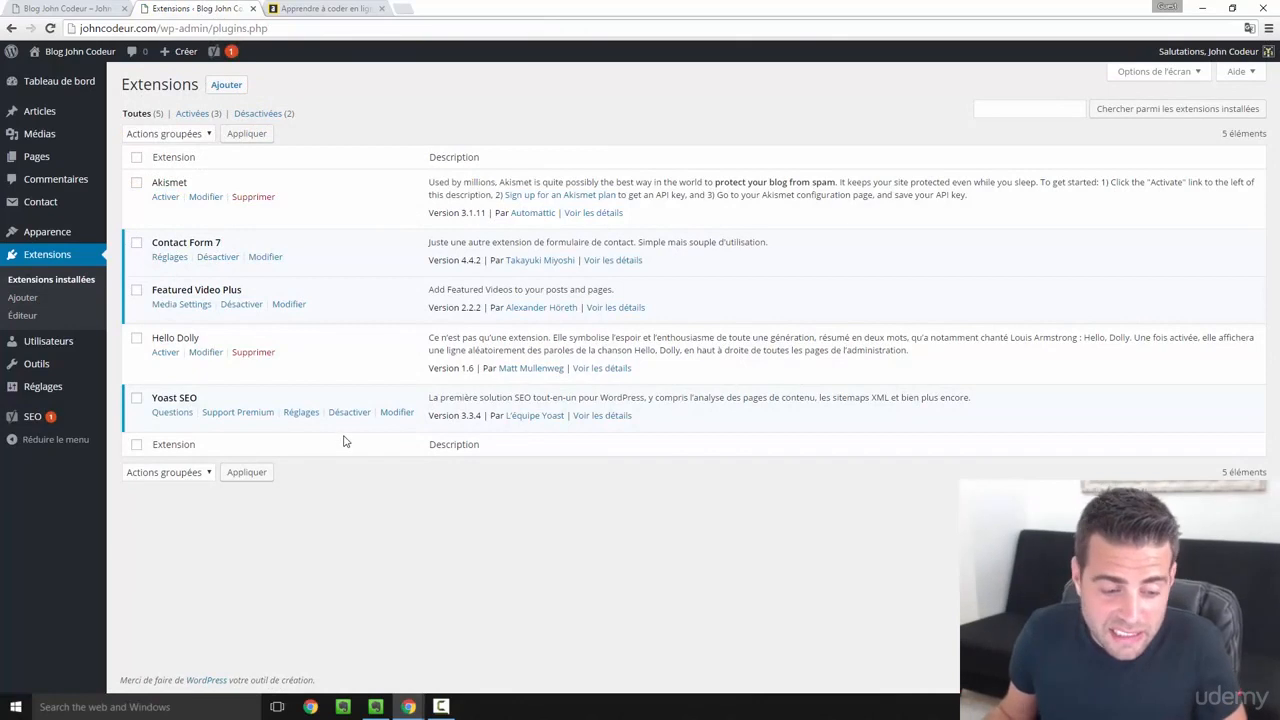
# Step: Open the Yoast SEO settings, read the introduction tour through Réglages généraux and Réglages Titre et Métas, and close the tour
pyautogui.moveTo(82, 428)
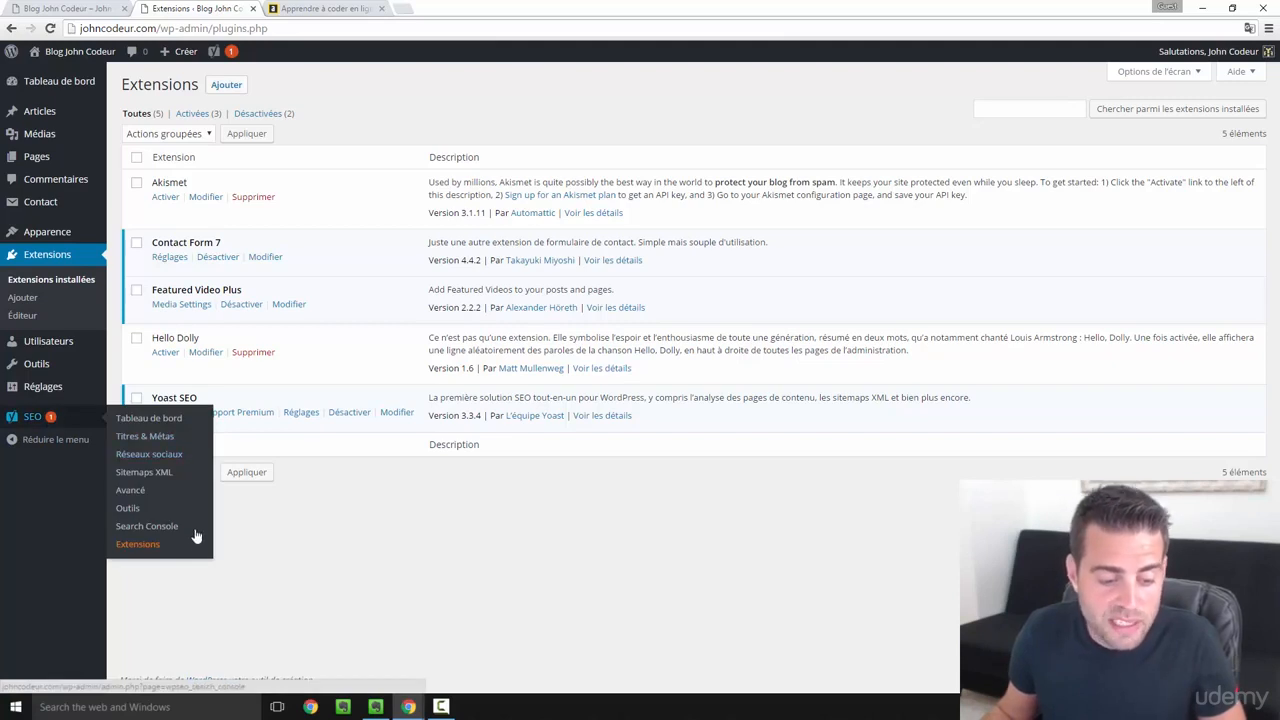
pyautogui.click(22, 421)
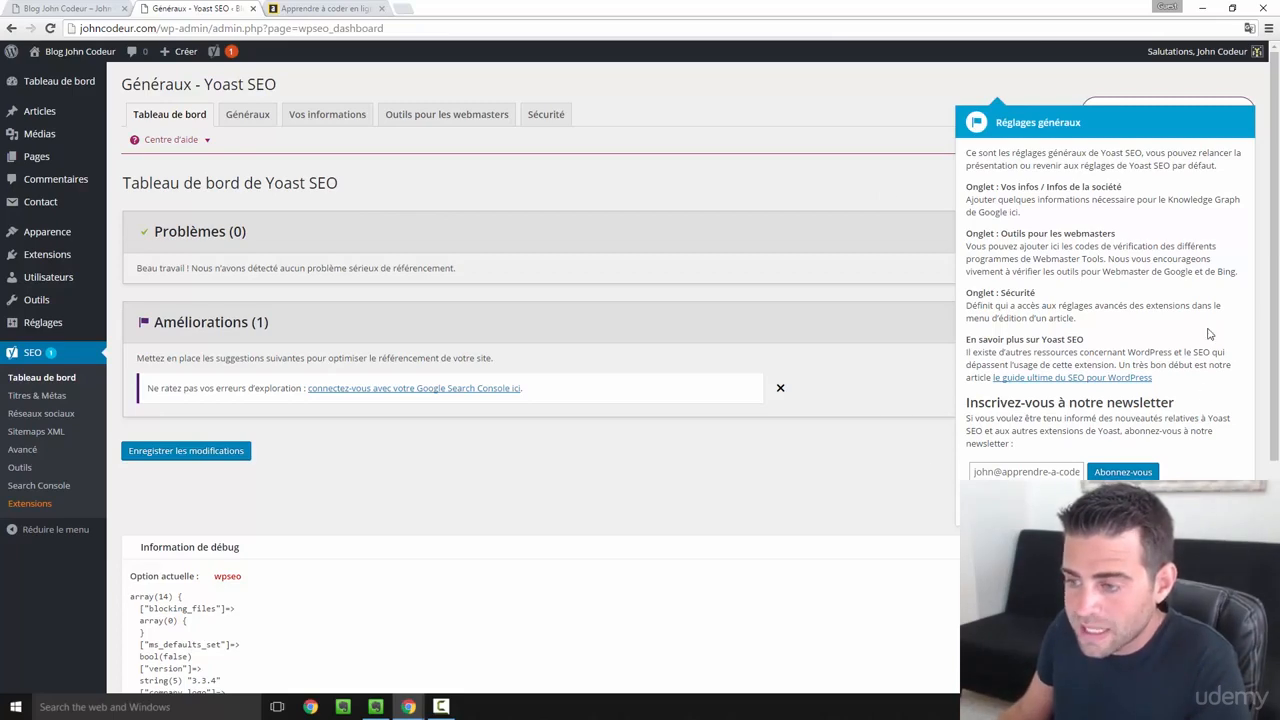
pyautogui.moveTo(968, 153); pyautogui.dragTo(1084, 340)
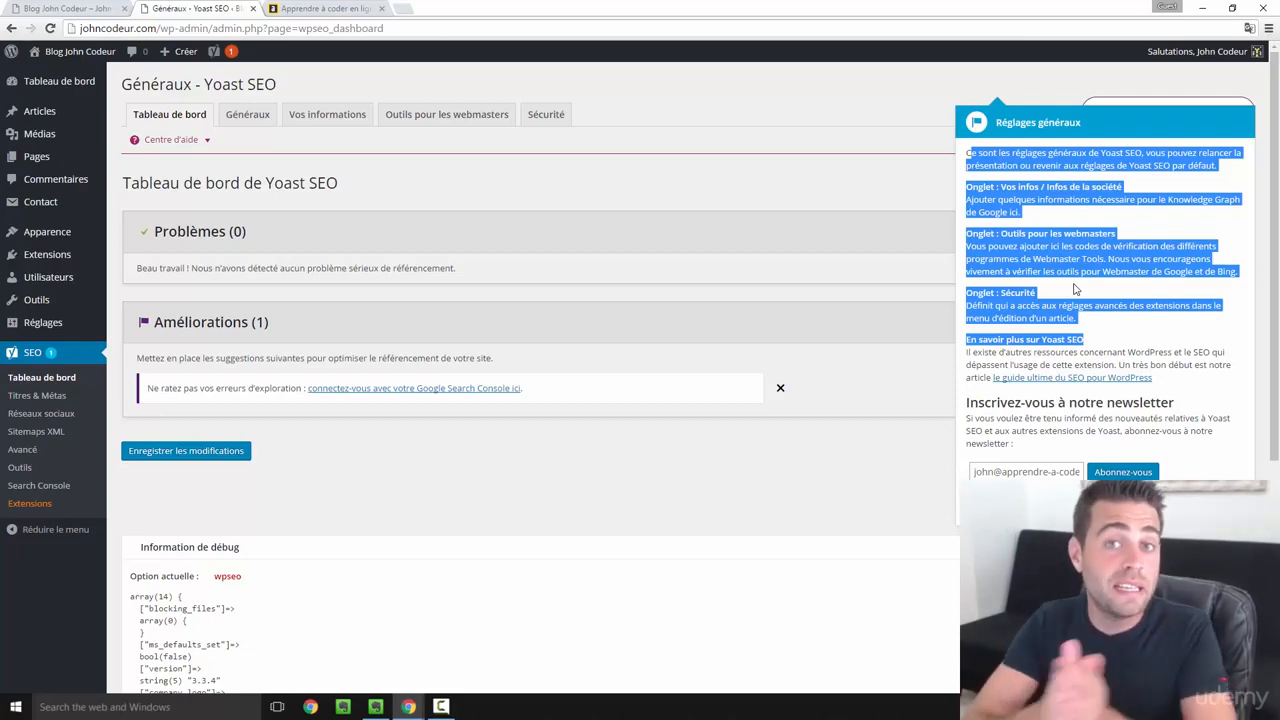
pyautogui.click(1171, 485)
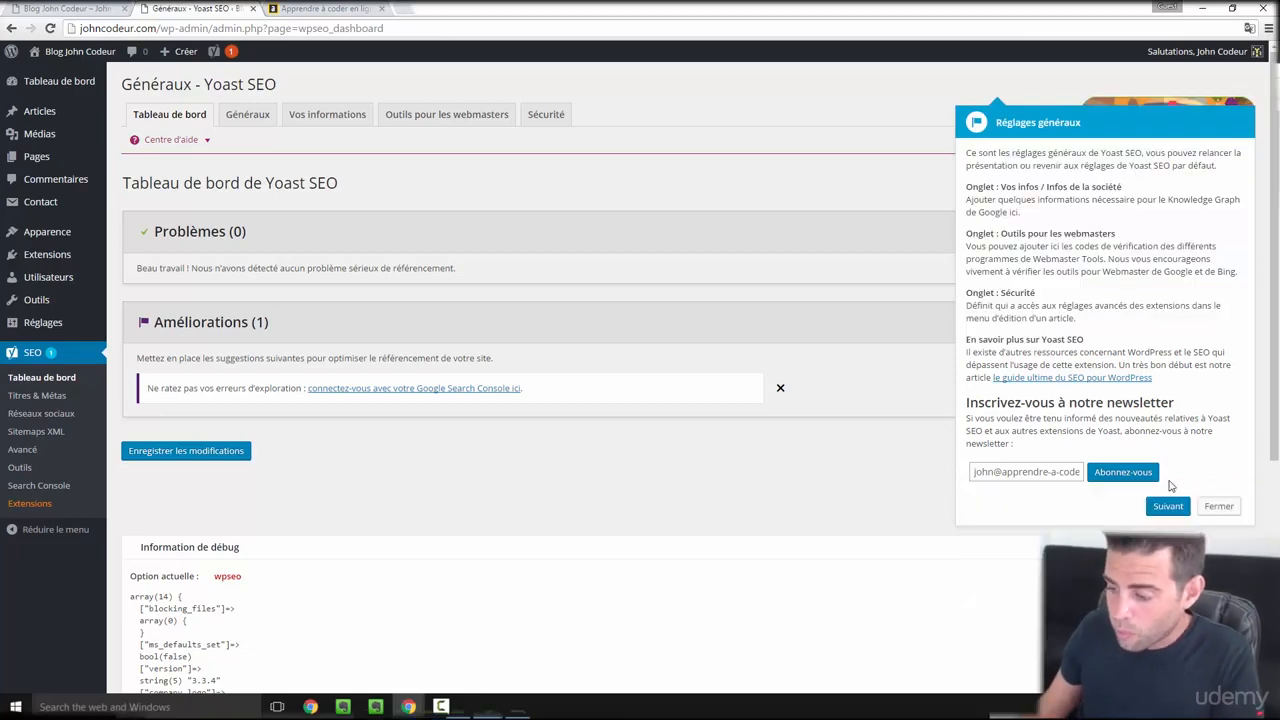
pyautogui.click(1168, 506)
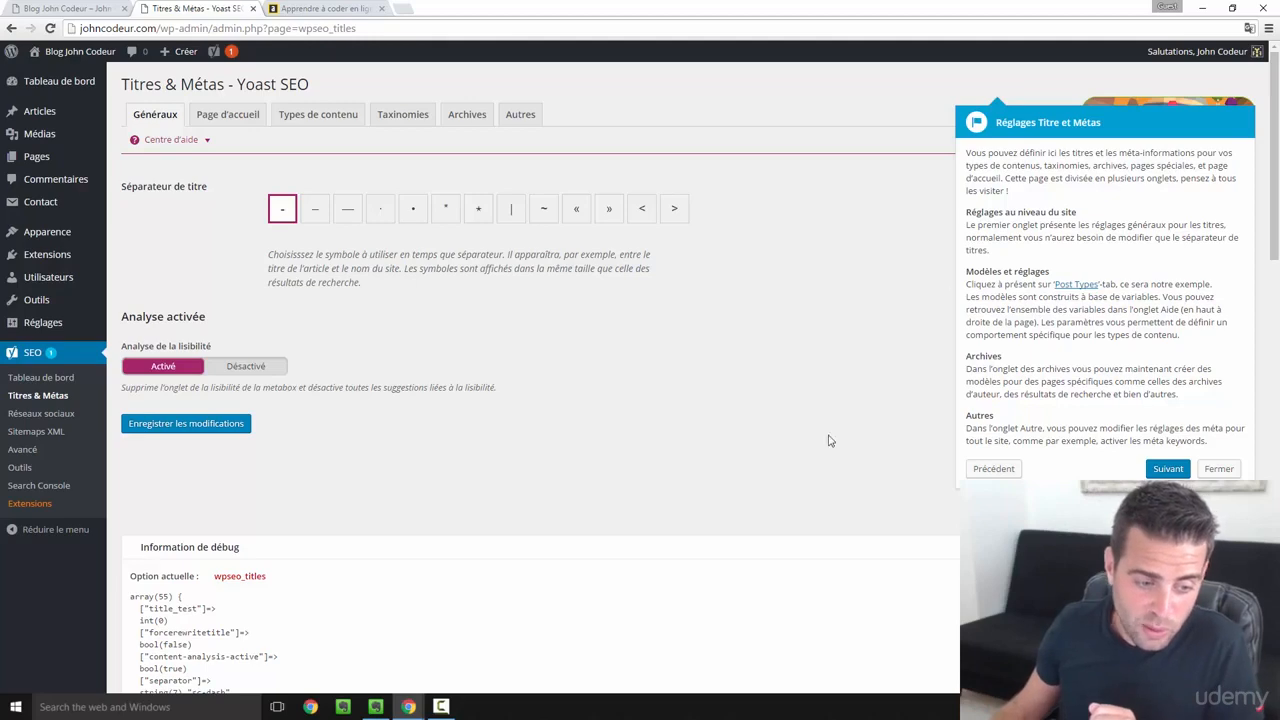
pyautogui.click(1228, 474)
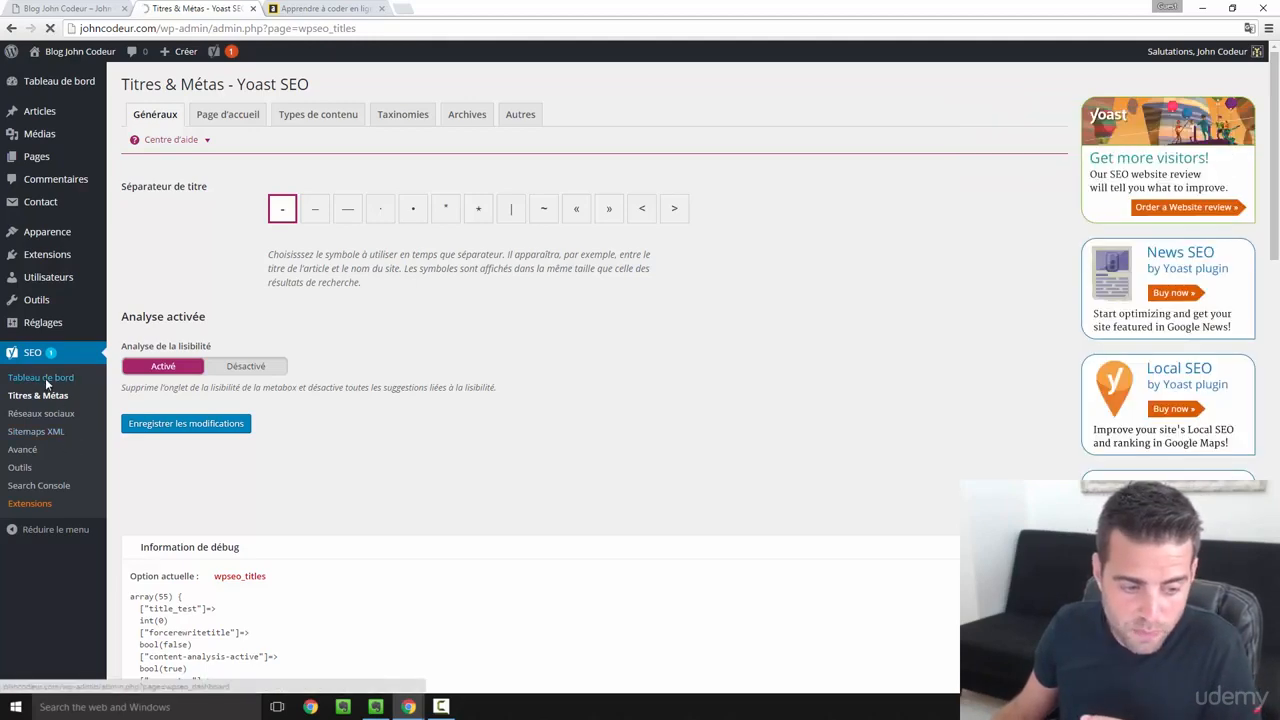
# Step: Return to the Yoast SEO dashboard and examine its Problèmes and Améliorations sections
pyautogui.click(33, 356)
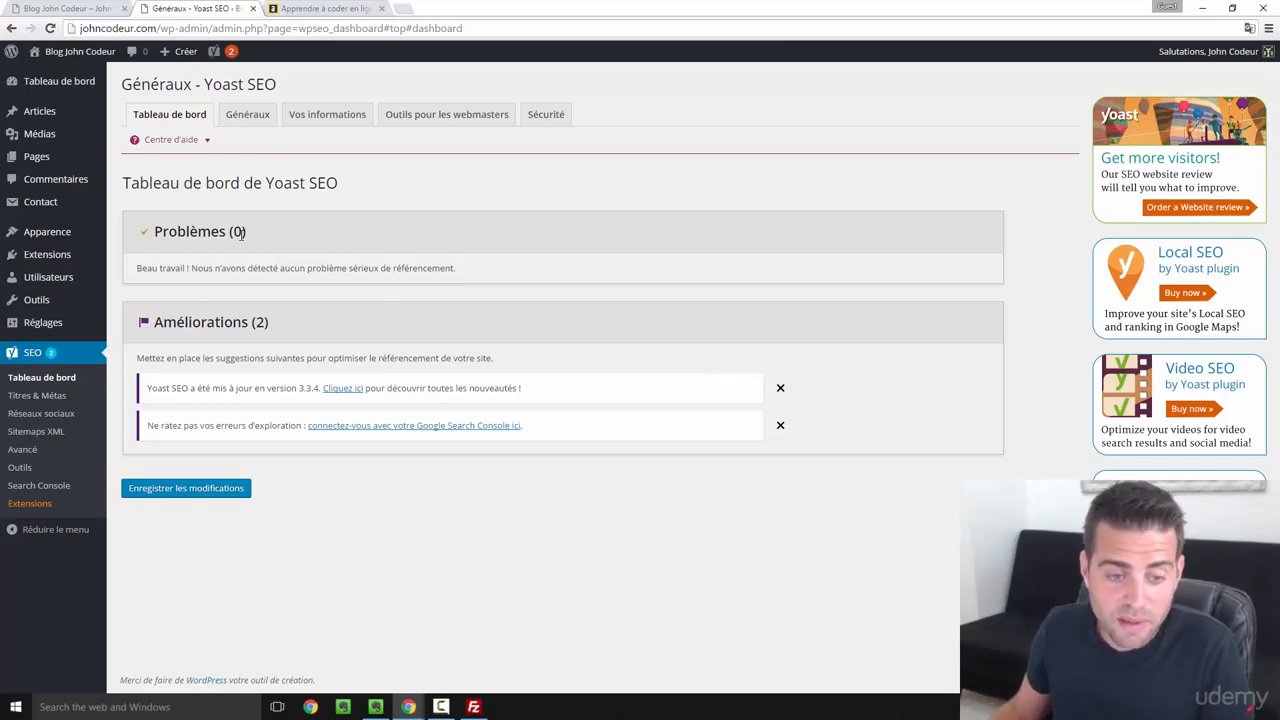
pyautogui.moveTo(160, 268); pyautogui.dragTo(501, 274)
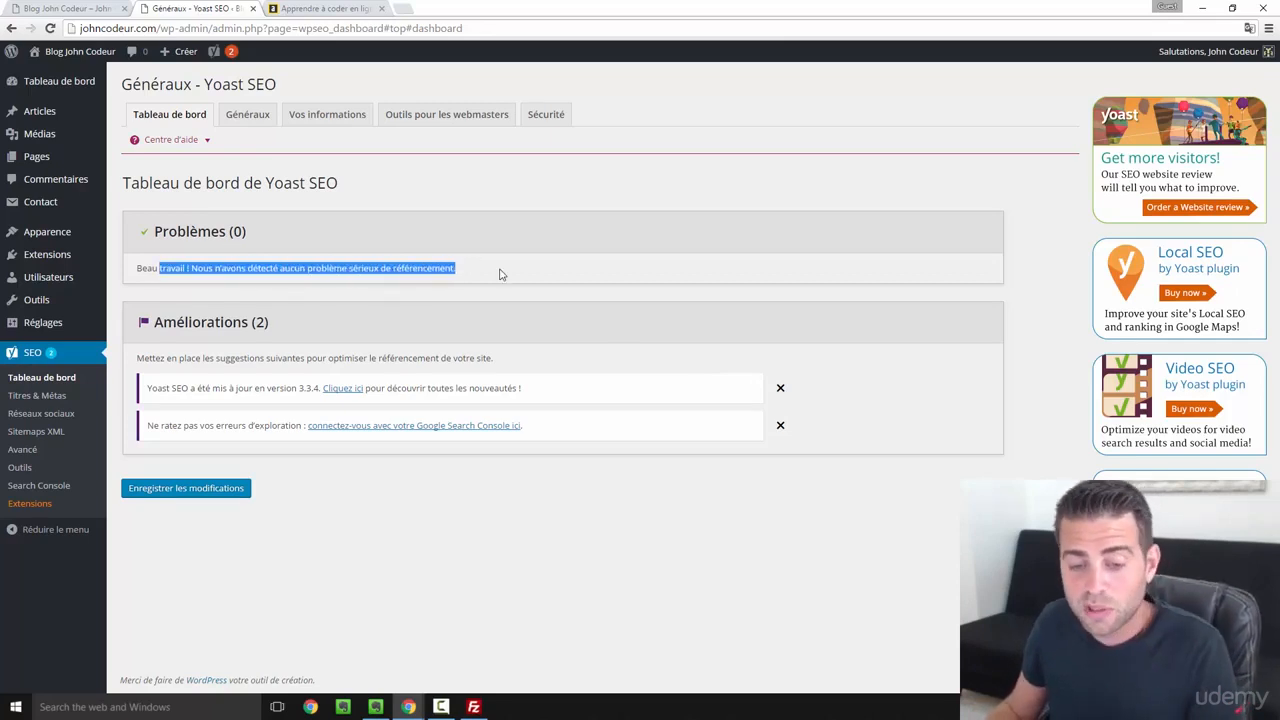
pyautogui.click(501, 274)
pyautogui.hotkey('ctrl', '+')
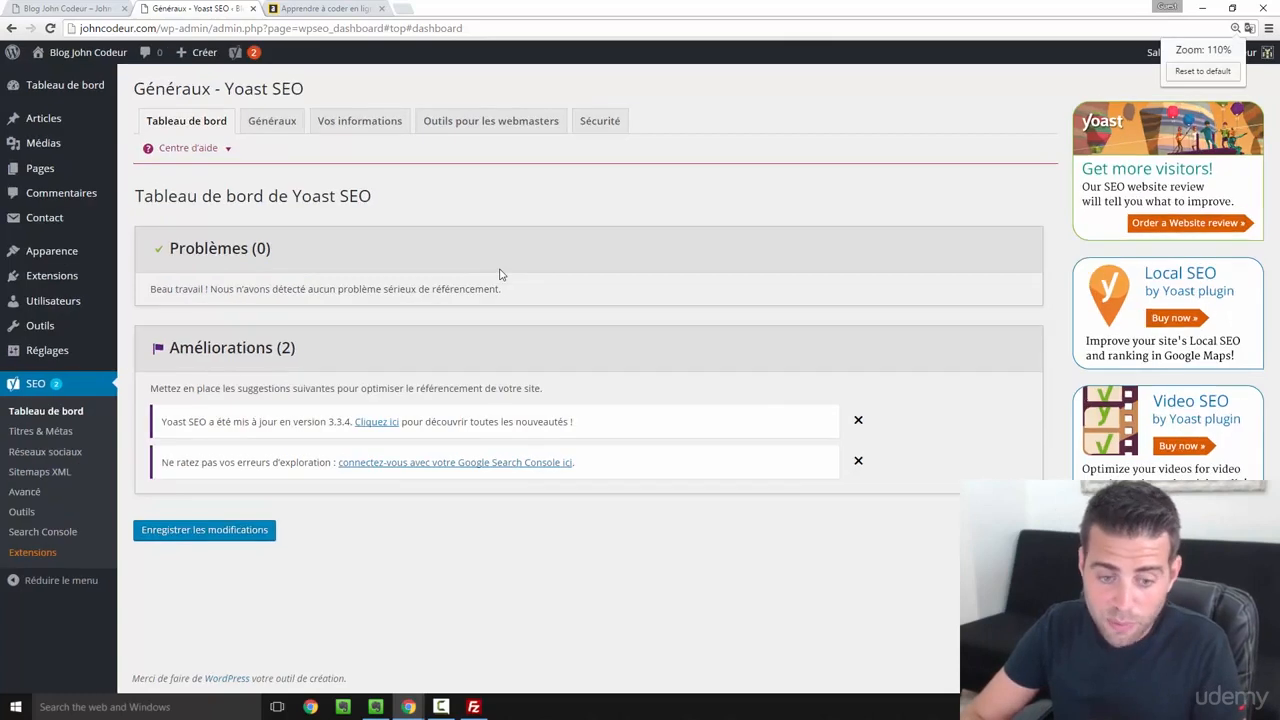
pyautogui.hotkey('ctrl', '+')
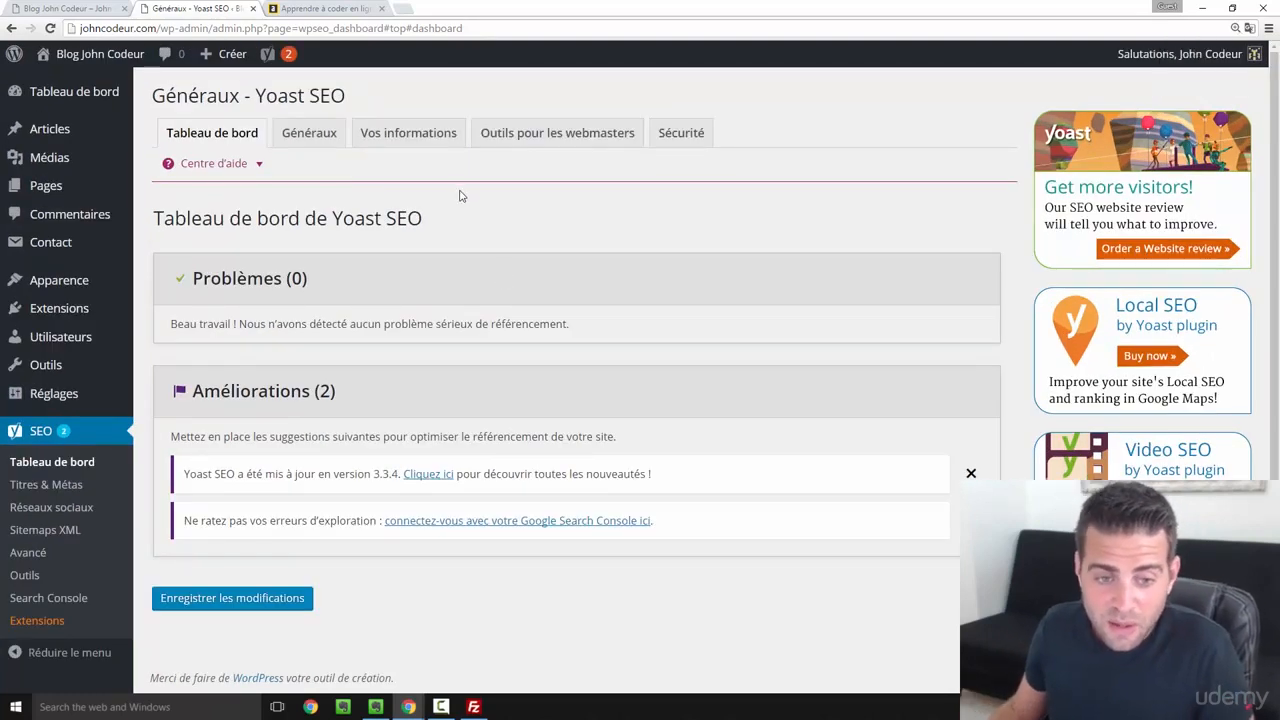
# Step: Review the Généraux settings and the site name and Société ou personne fields under Vos informations
pyautogui.click(313, 138)
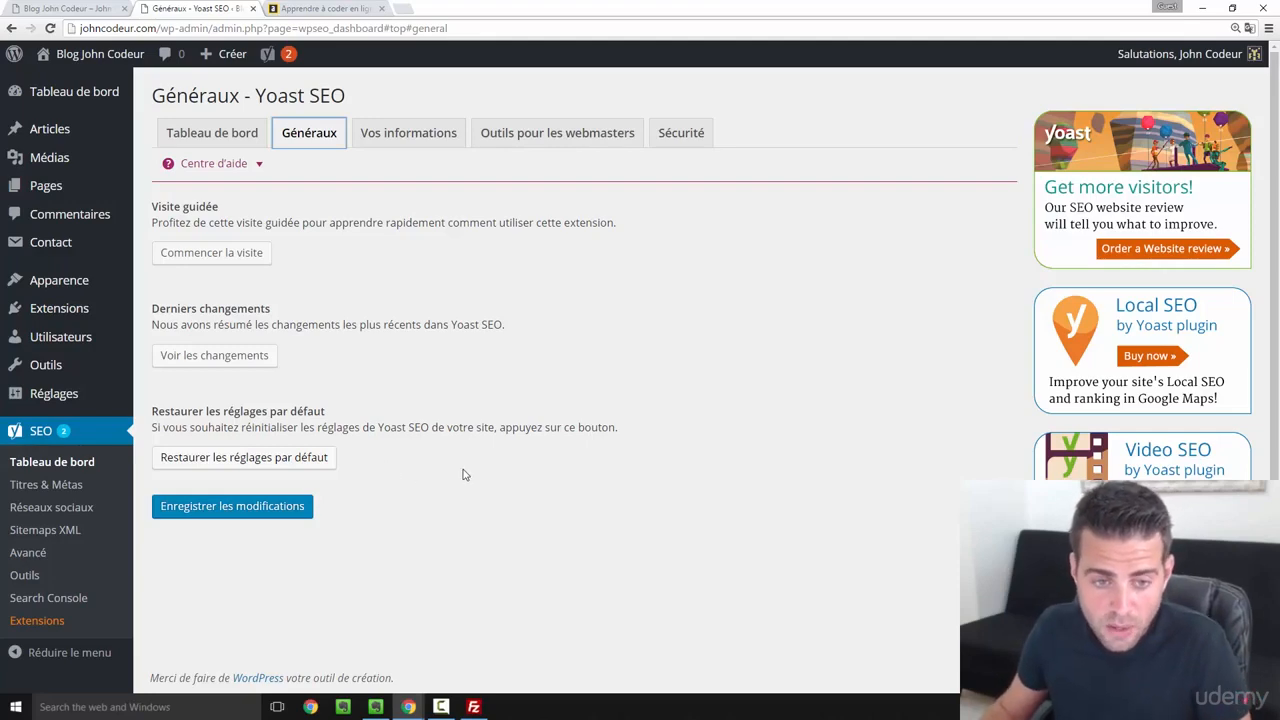
pyautogui.click(409, 136)
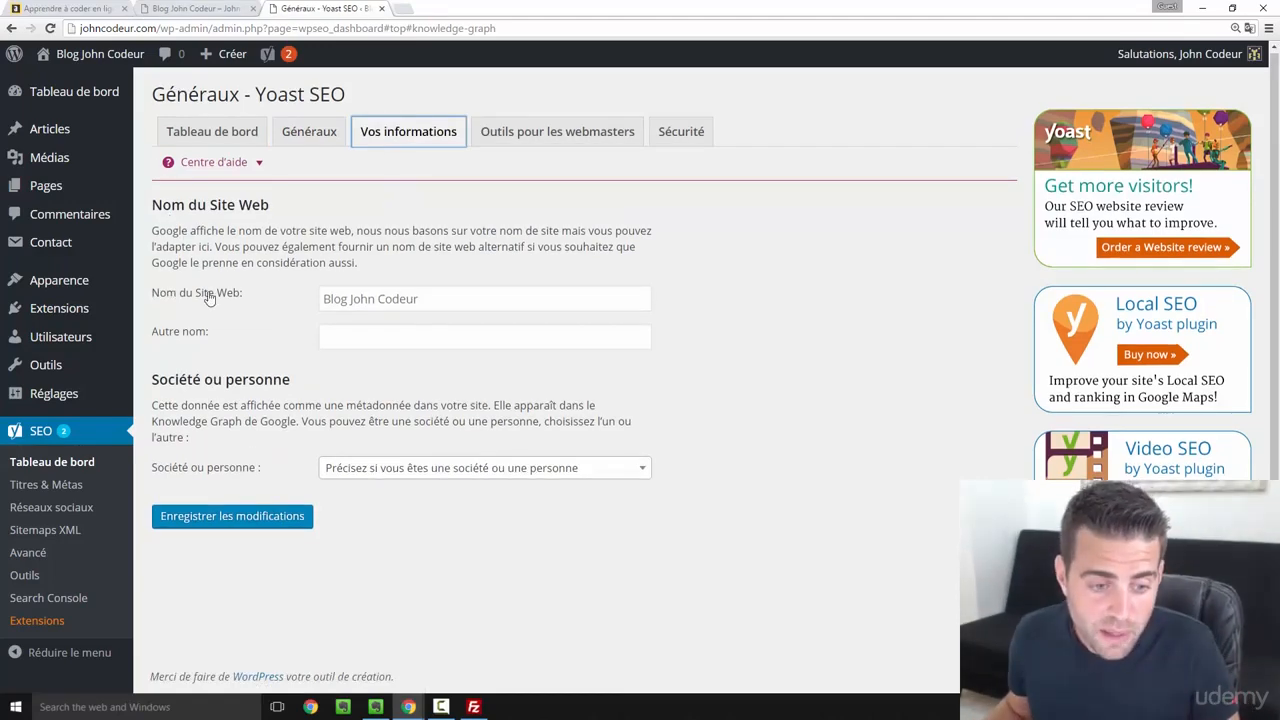
pyautogui.click(455, 297)
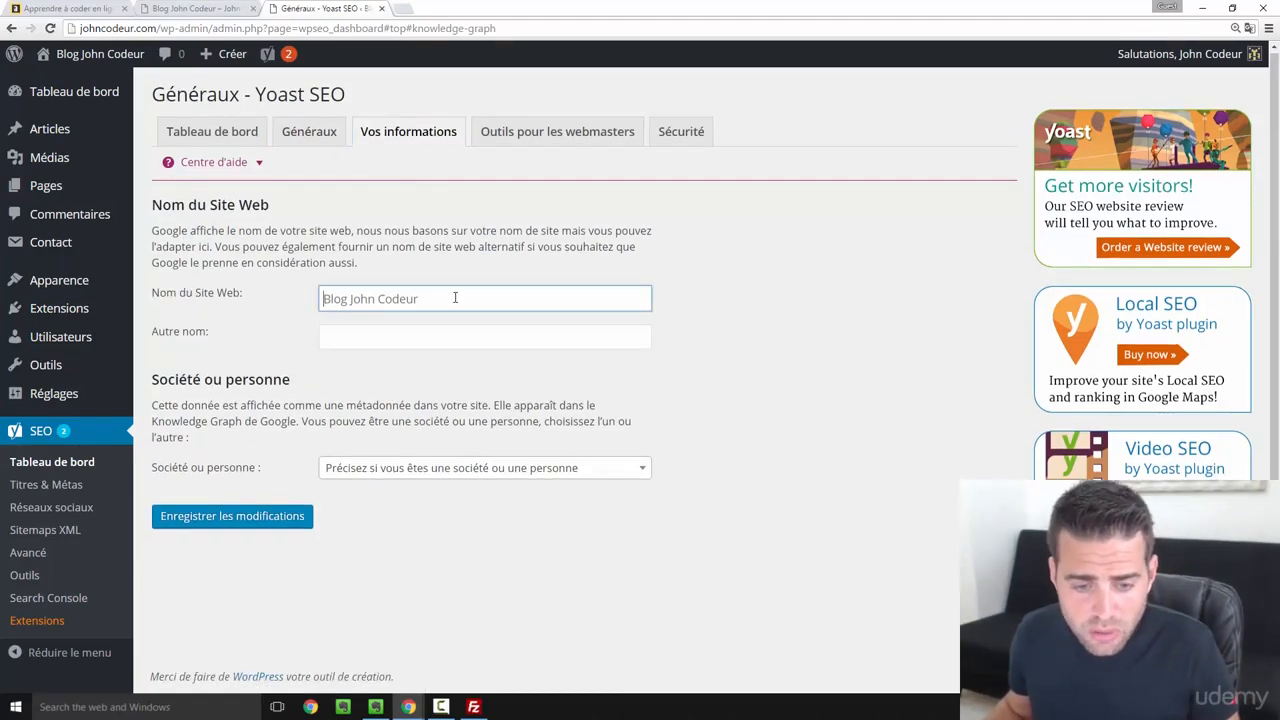
pyautogui.click(400, 336)
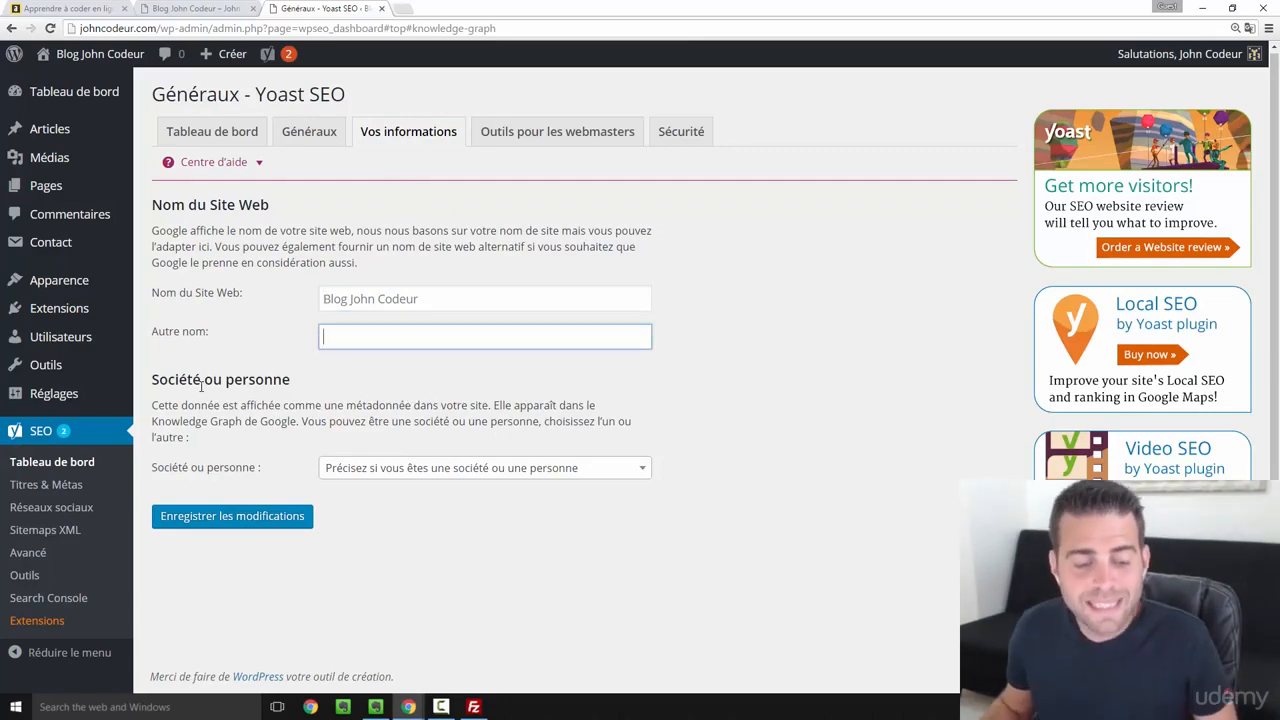
pyautogui.click(157, 407)
pyautogui.moveTo(157, 407); pyautogui.dragTo(343, 421)
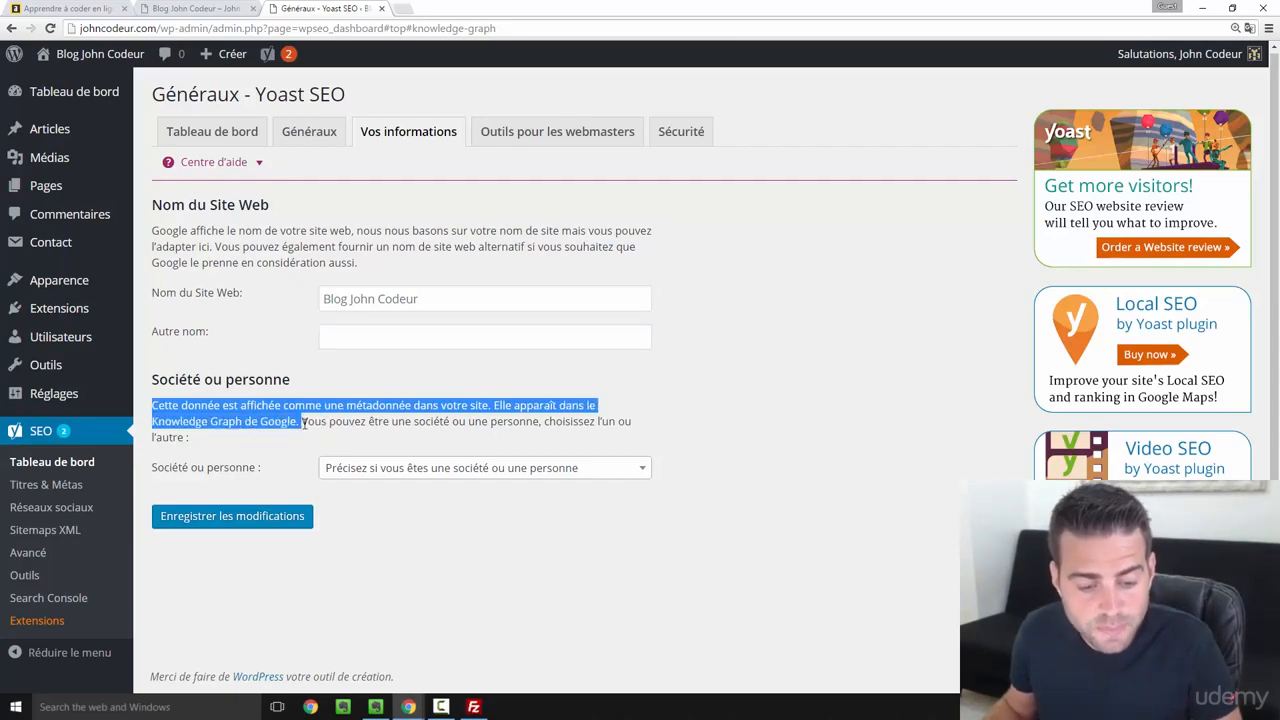
pyautogui.click(357, 427)
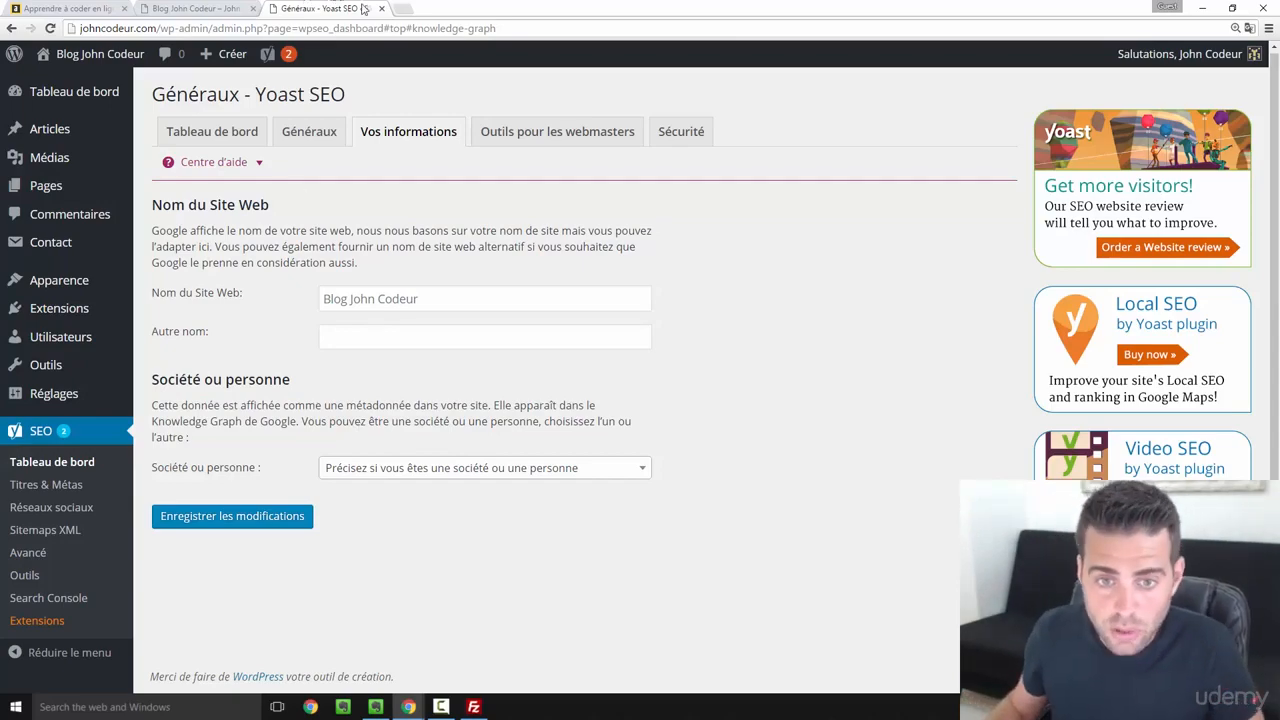
# Step: Search Google for "kev adams" in a new tab, examine the Knowledge Graph panel, and return to the Yoast SEO settings
pyautogui.click(403, 9)
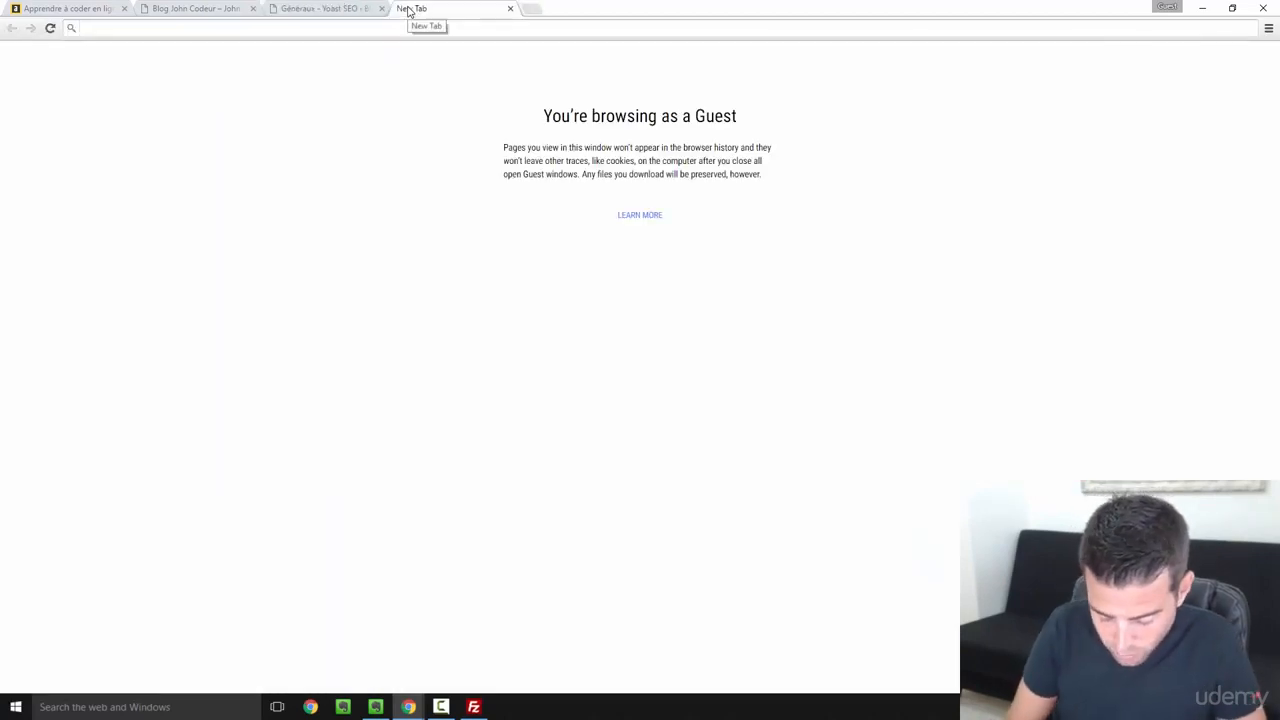
pyautogui.write('kev')
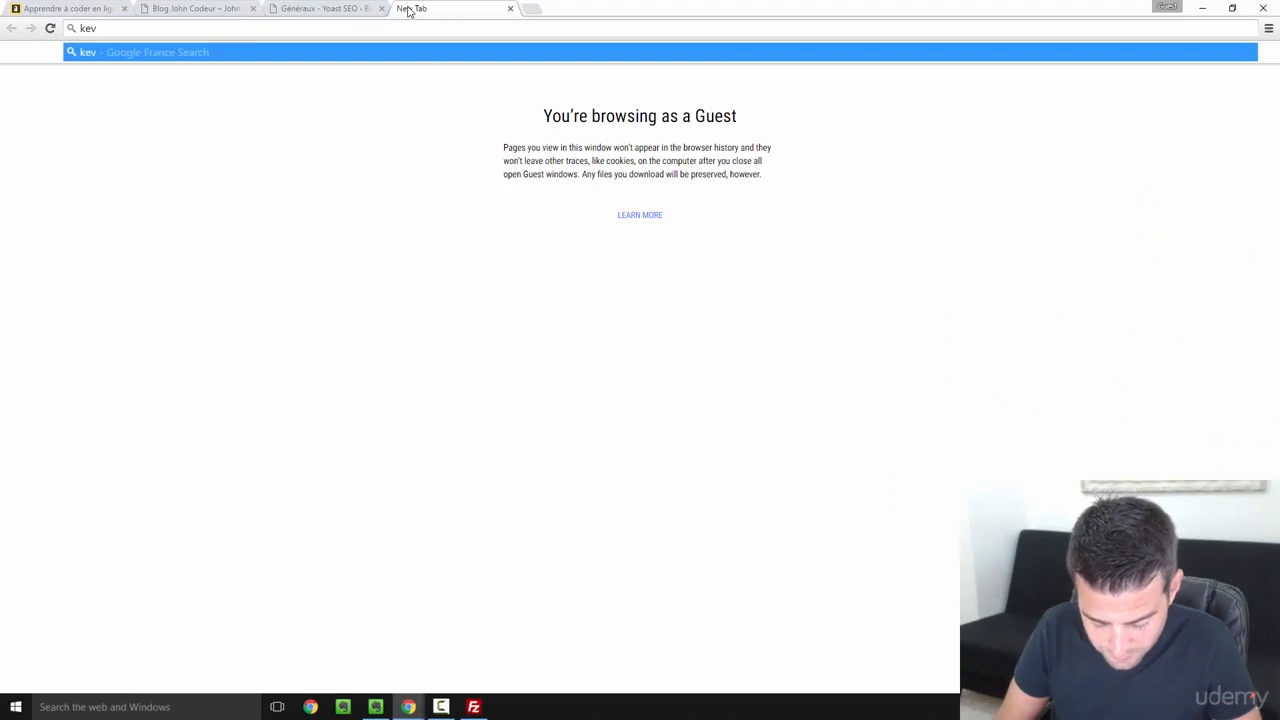
pyautogui.write(' adams')
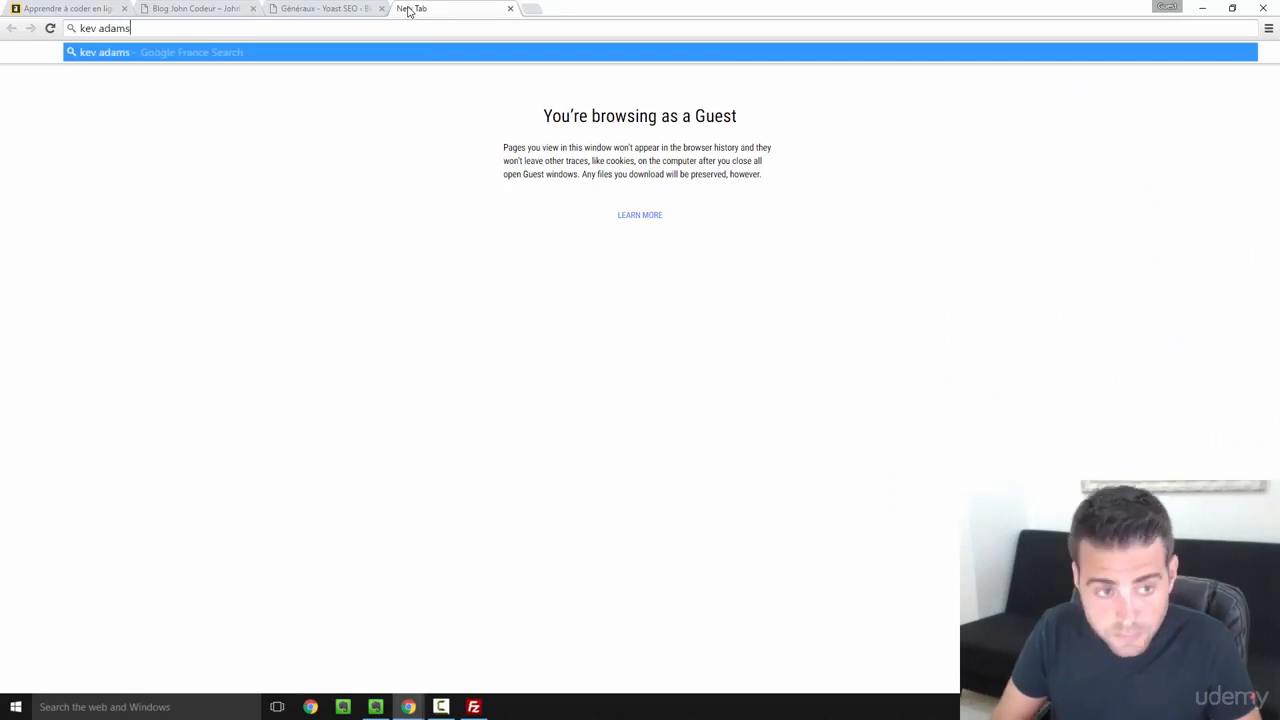
pyautogui.press('Return')
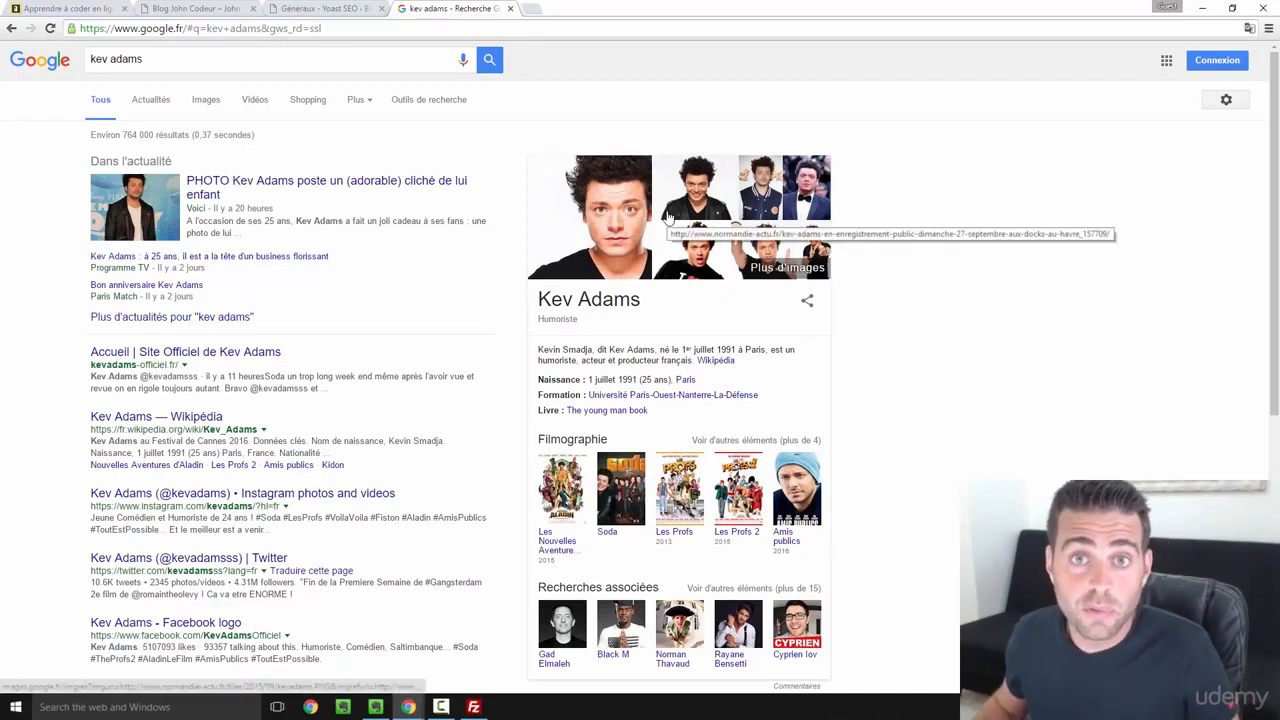
pyautogui.scroll(-2, 740, 510)
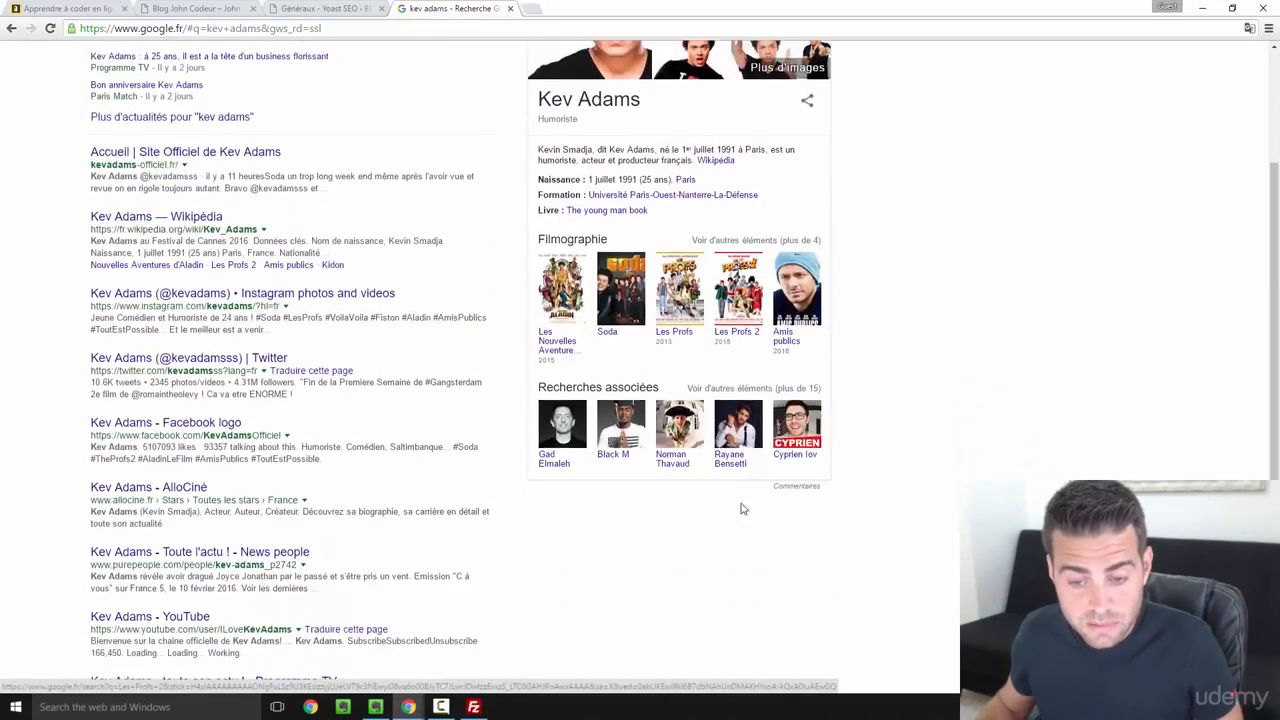
pyautogui.scroll(2, 740, 510)
pyautogui.click(289, 7)
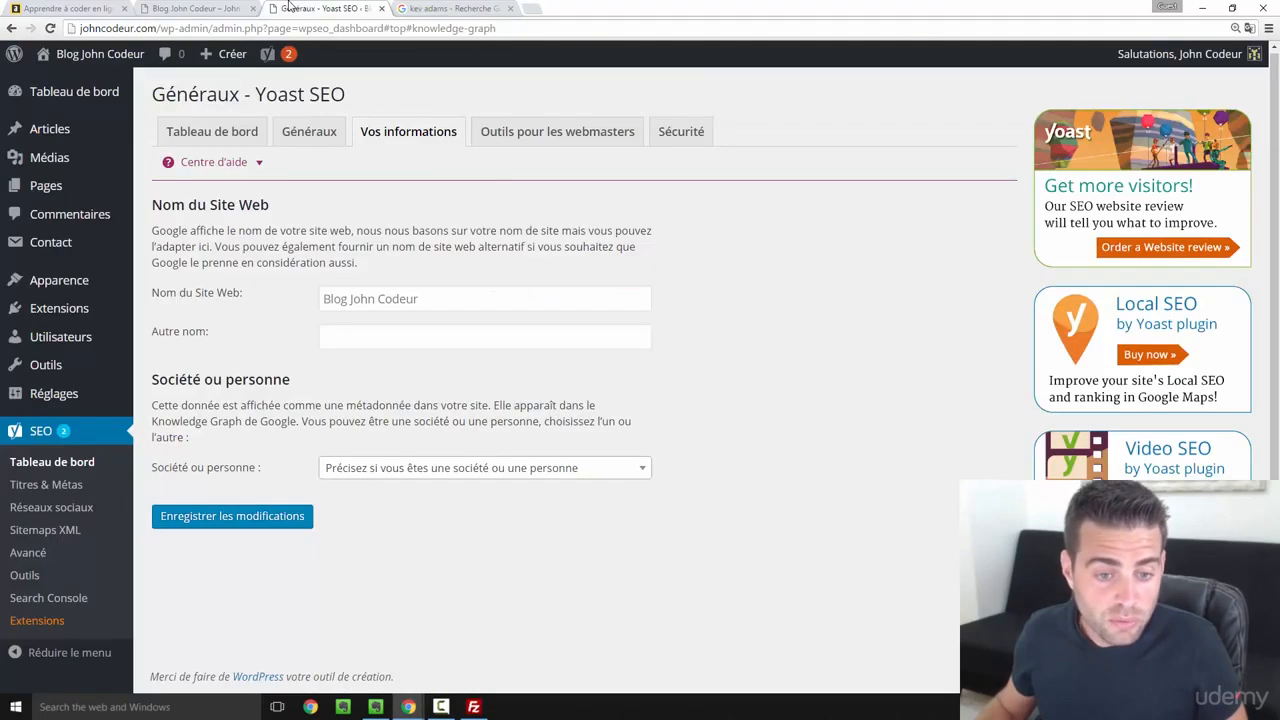
# Step: Try the Société option for Société ou personne and examine the company name and logo fields
pyautogui.click(443, 469)
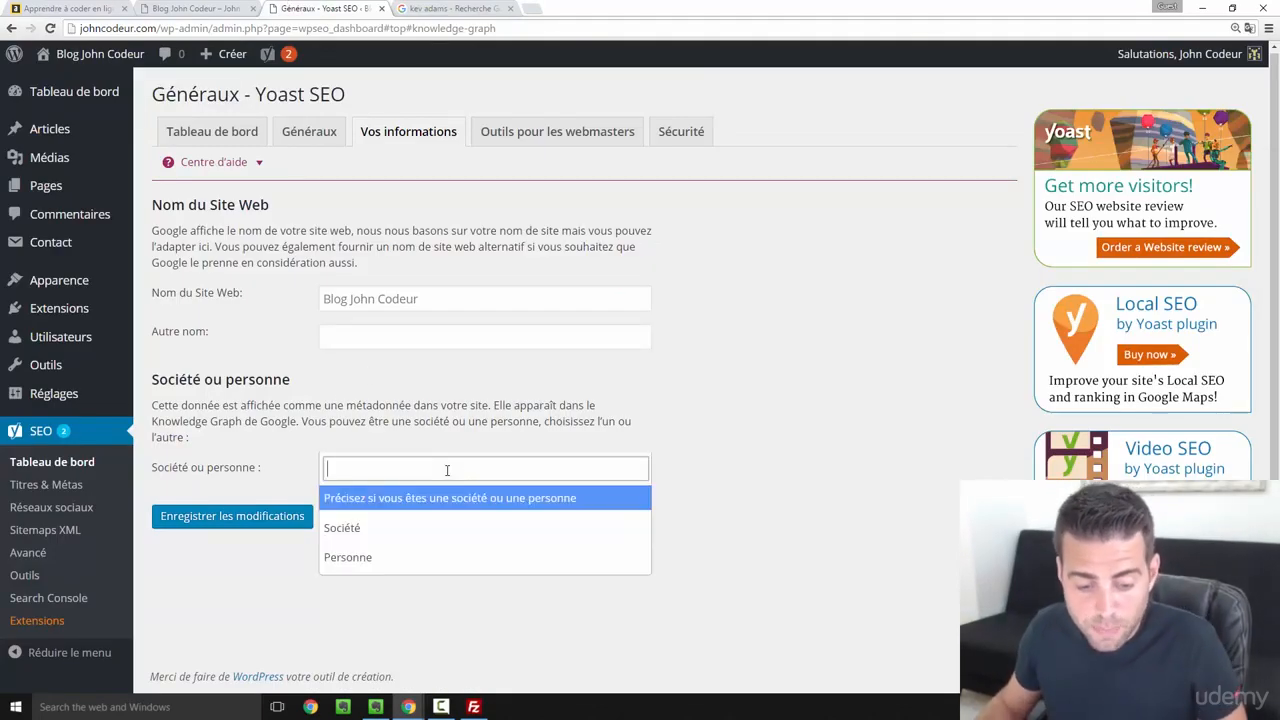
pyautogui.click(394, 527)
pyautogui.scroll(-1, 390, 470)
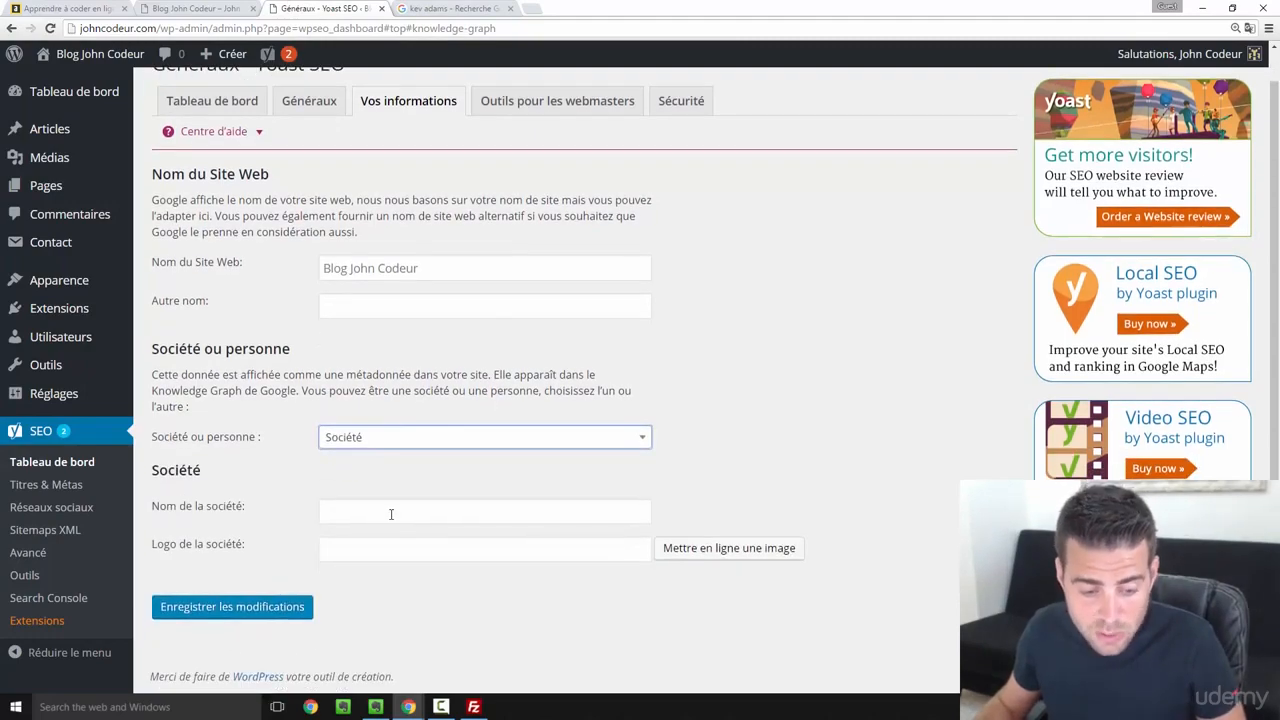
pyautogui.click(397, 546)
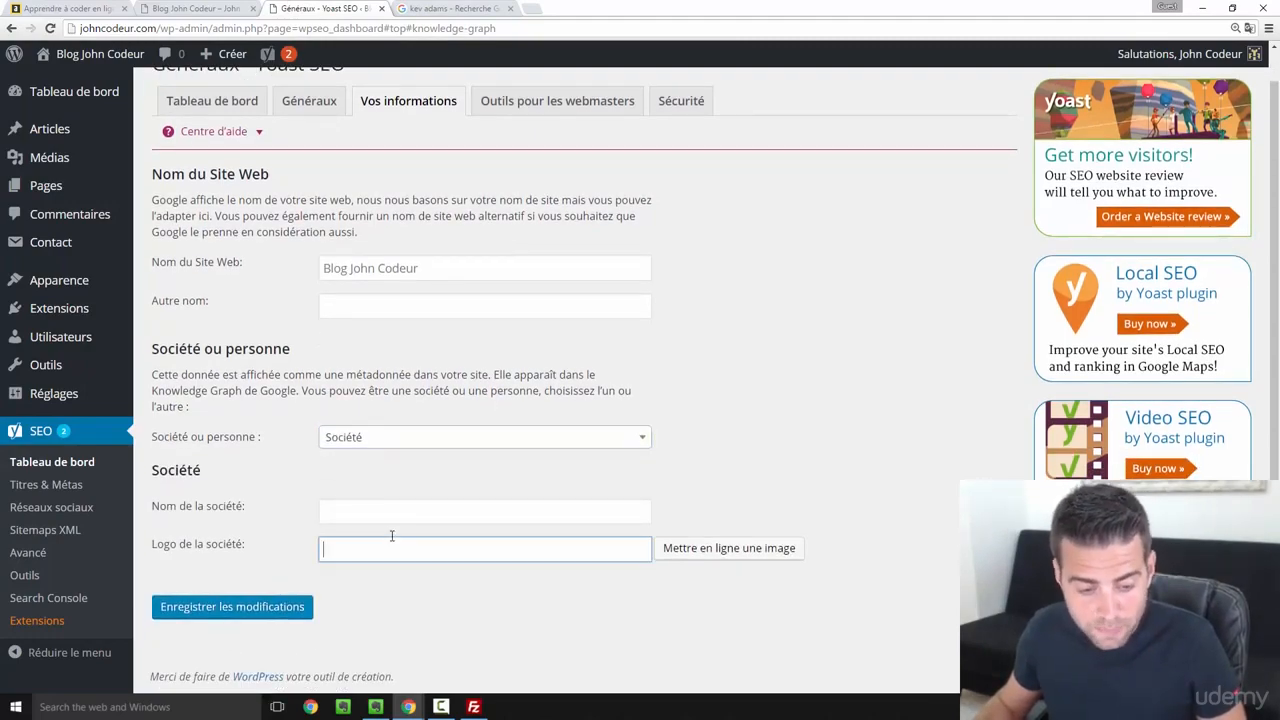
# Step: Set Société ou personne to Personne and put the focus in the Votre nom field
pyautogui.click(380, 438)
pyautogui.click(378, 527)
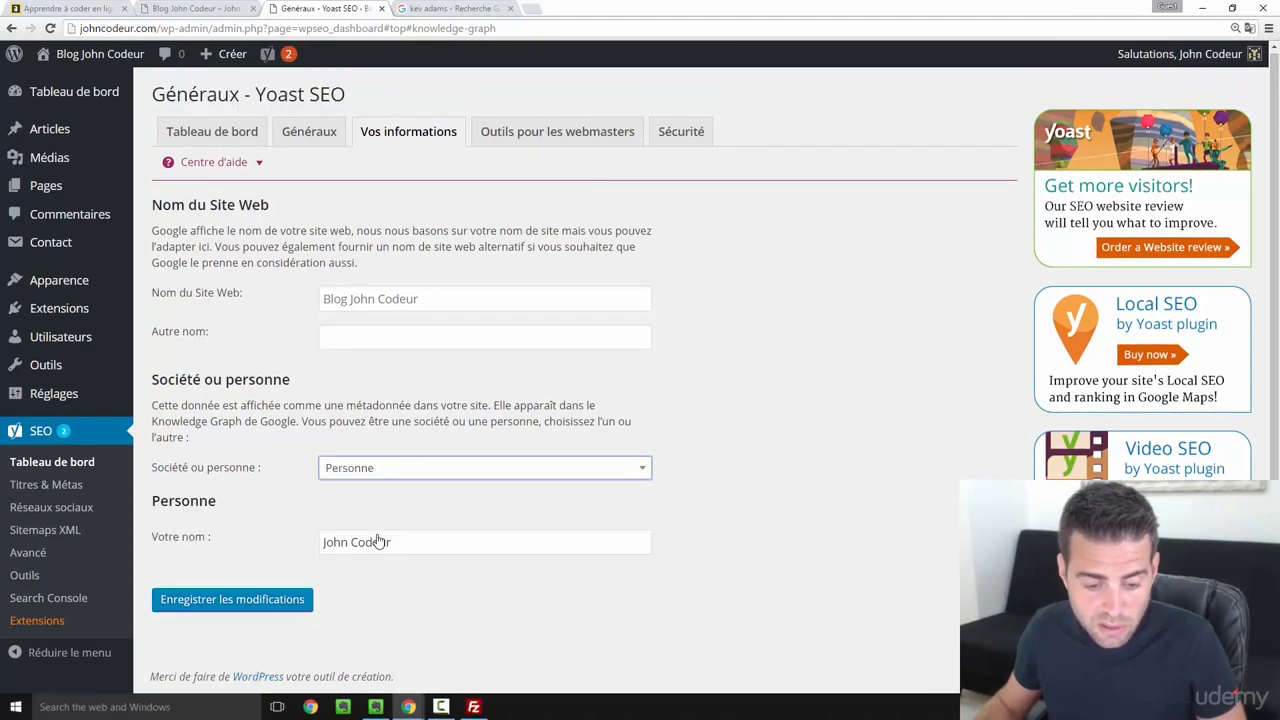
pyautogui.click(468, 550)
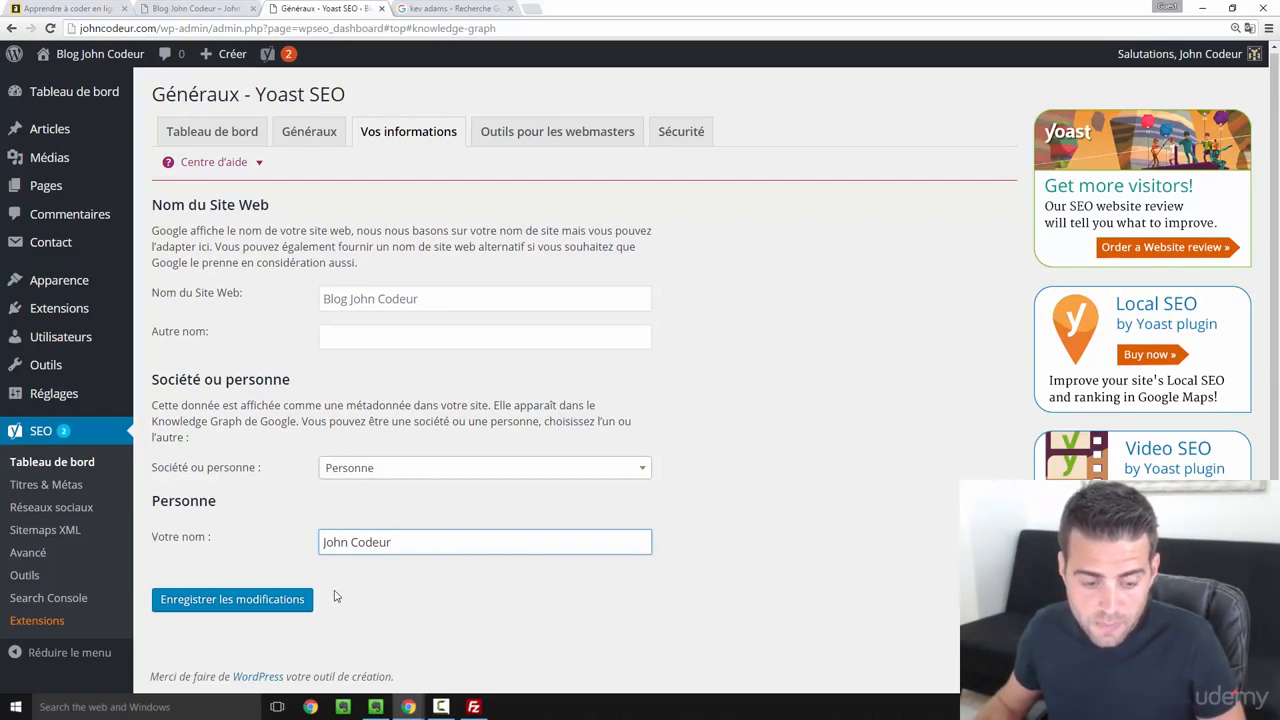
# Step: Save the Personne and name settings under Vos informations
pyautogui.click(244, 601)
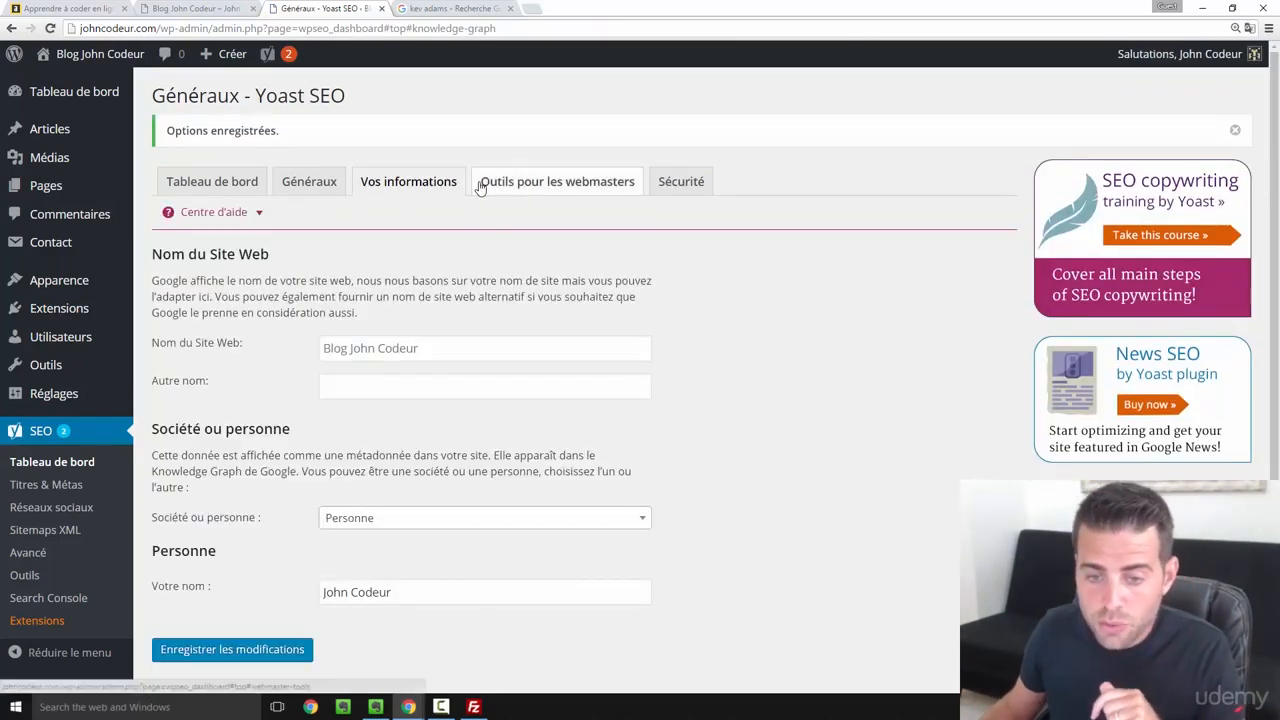
# Step: Review the Outils pour les webmasters verification fields and the Sécurité option for the advanced zone of the Yoast SEO meta box
pyautogui.click(554, 188)
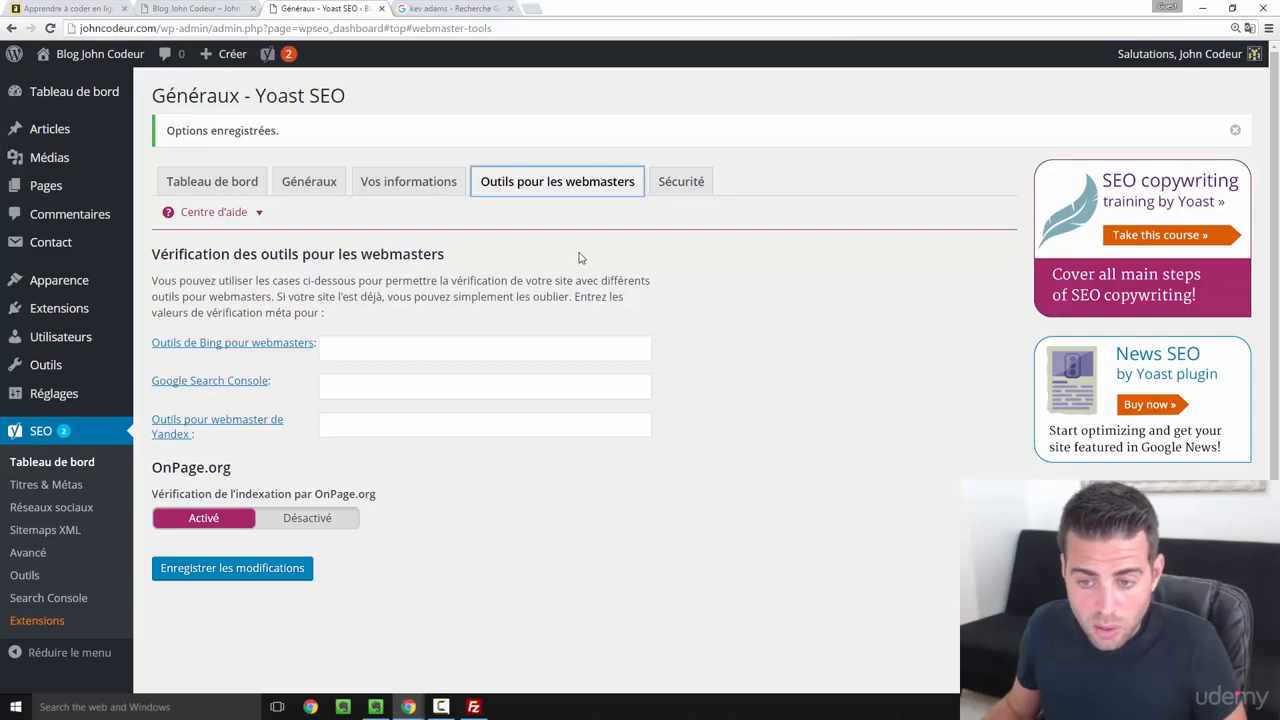
pyautogui.click(681, 185)
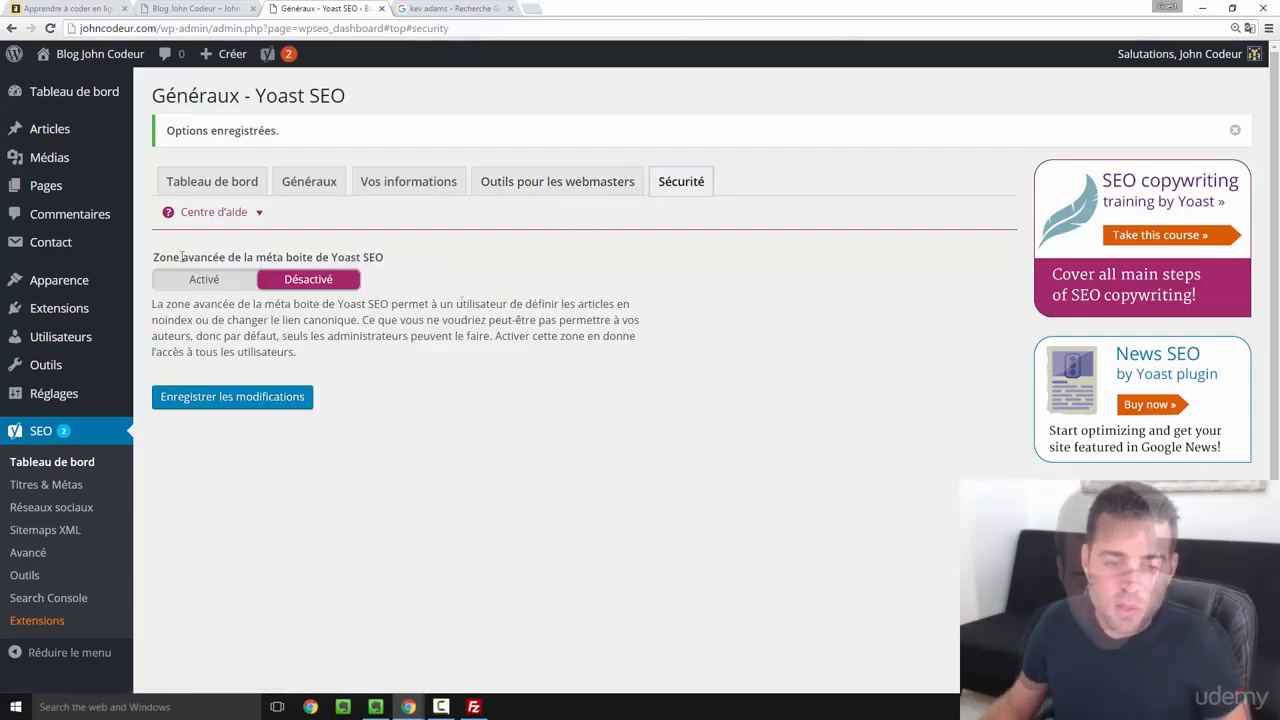
pyautogui.moveTo(180, 257); pyautogui.dragTo(406, 260)
pyautogui.click(438, 276)
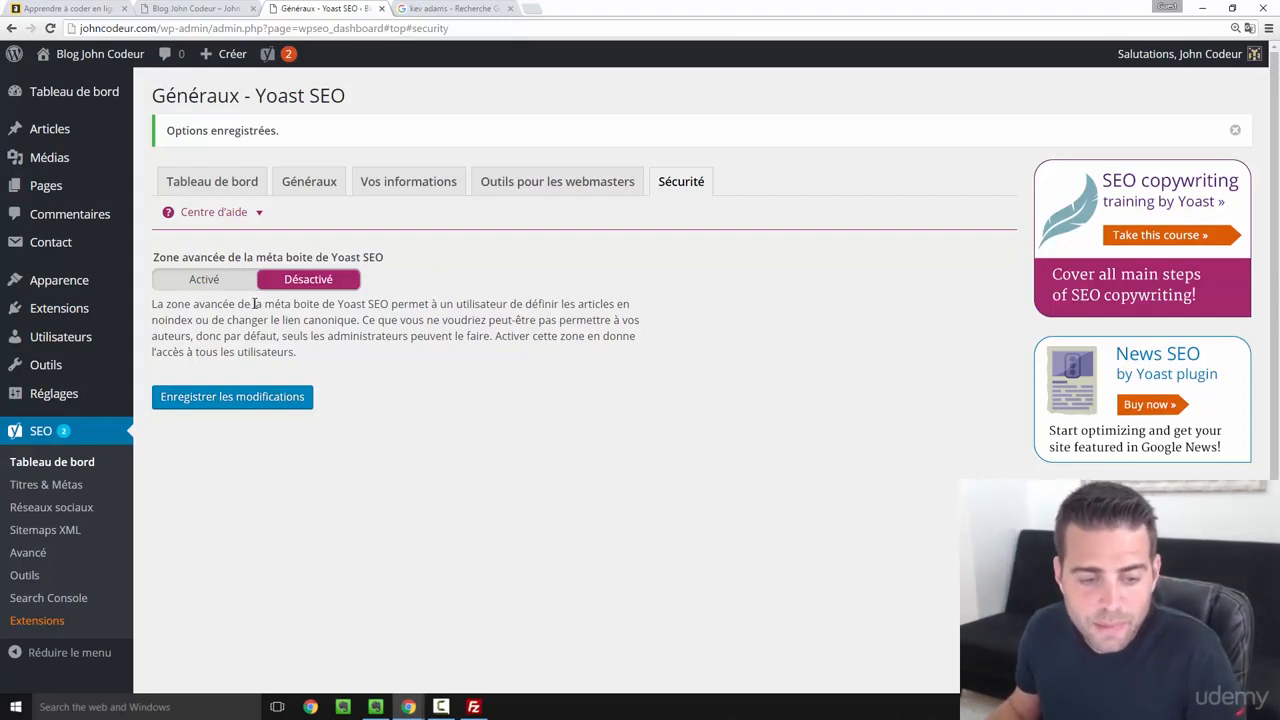
pyautogui.moveTo(253, 304); pyautogui.dragTo(368, 332)
pyautogui.click(368, 332)
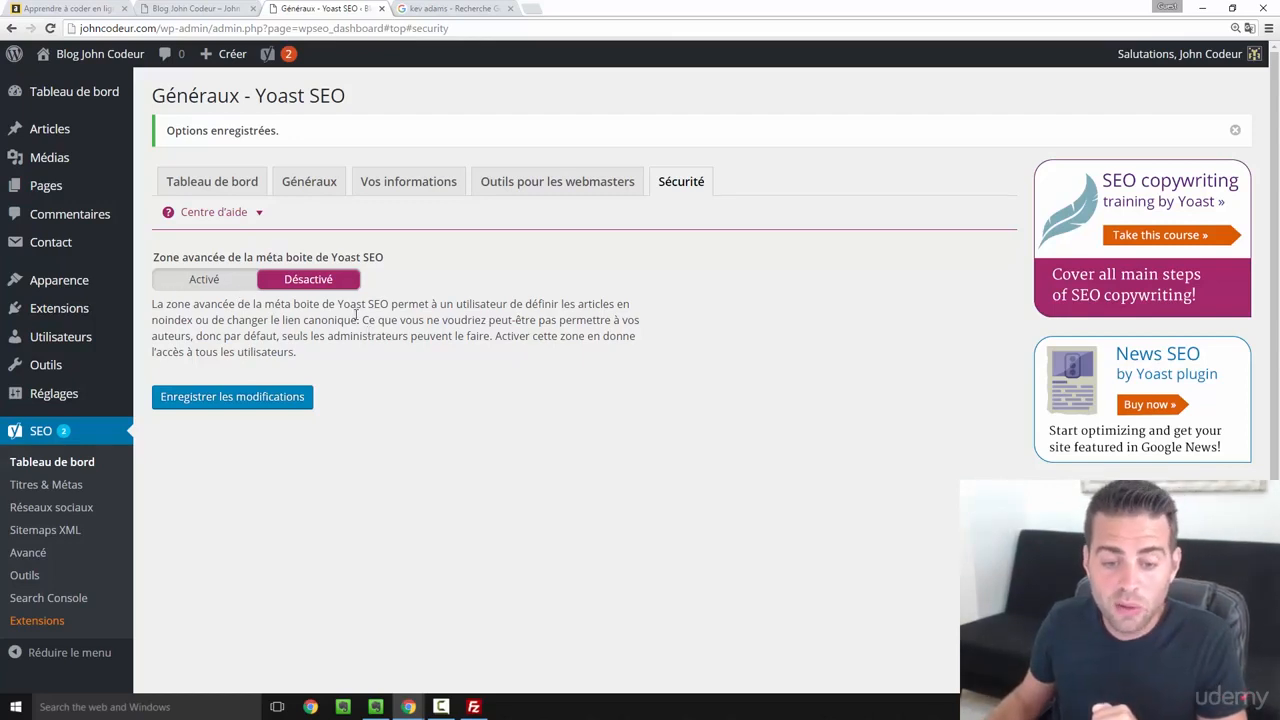
pyautogui.moveTo(507, 335); pyautogui.dragTo(653, 334)
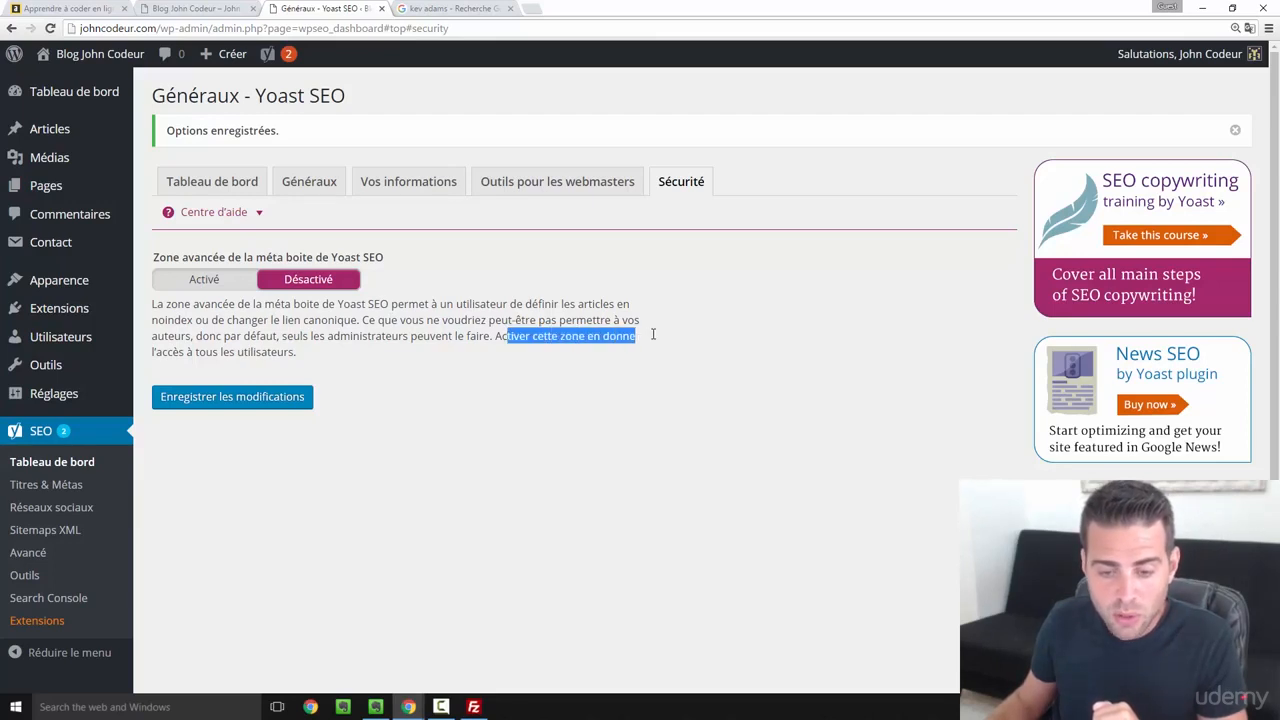